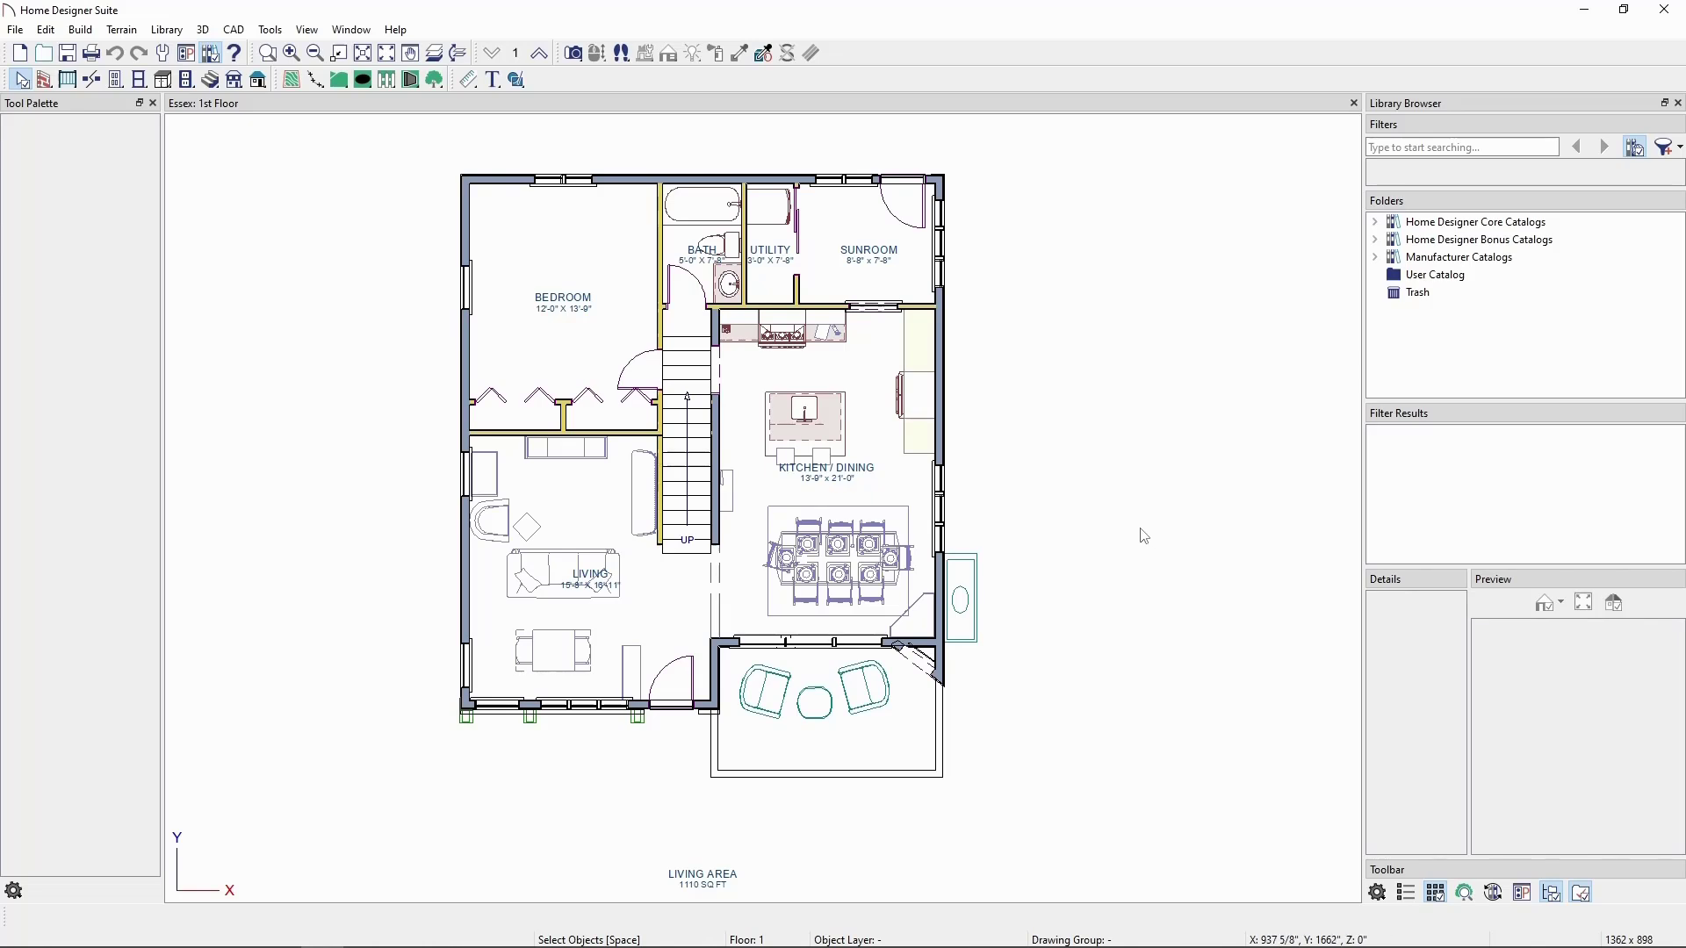
# - Pan the floor plan toward the open porch below the kitchen and living room
pyautogui.moveTo(898, 774); pyautogui.dragTo(863, 723, button='middle')
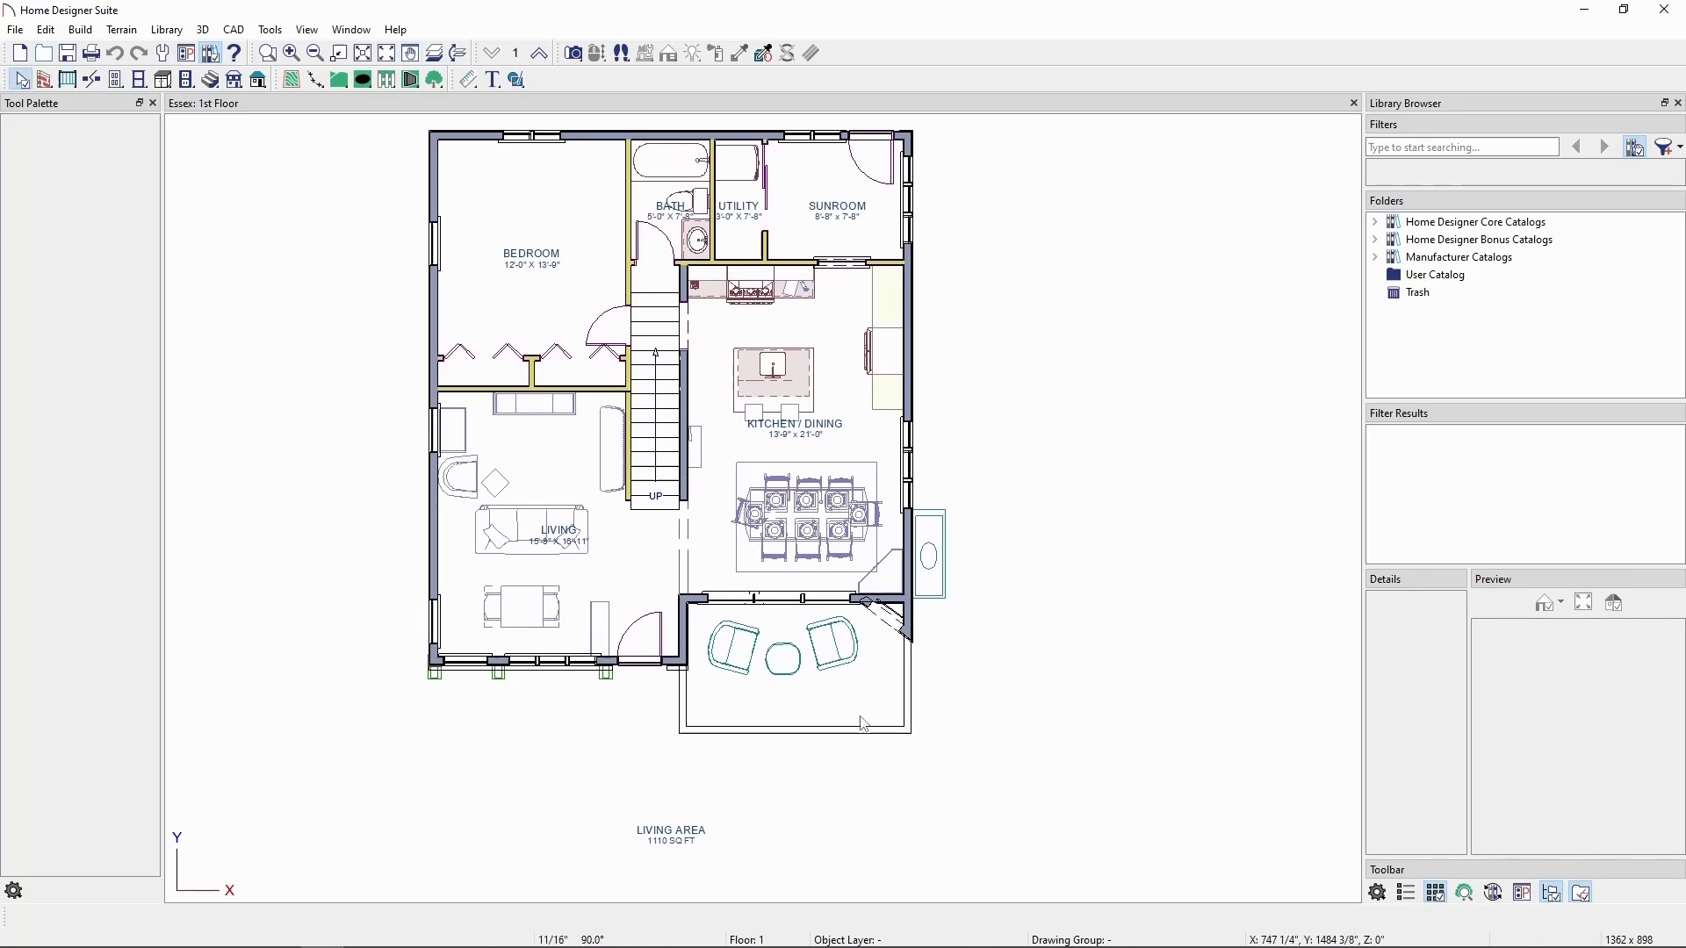
pyautogui.scroll(1, 863, 722)
pyautogui.scroll(1, 864, 722)
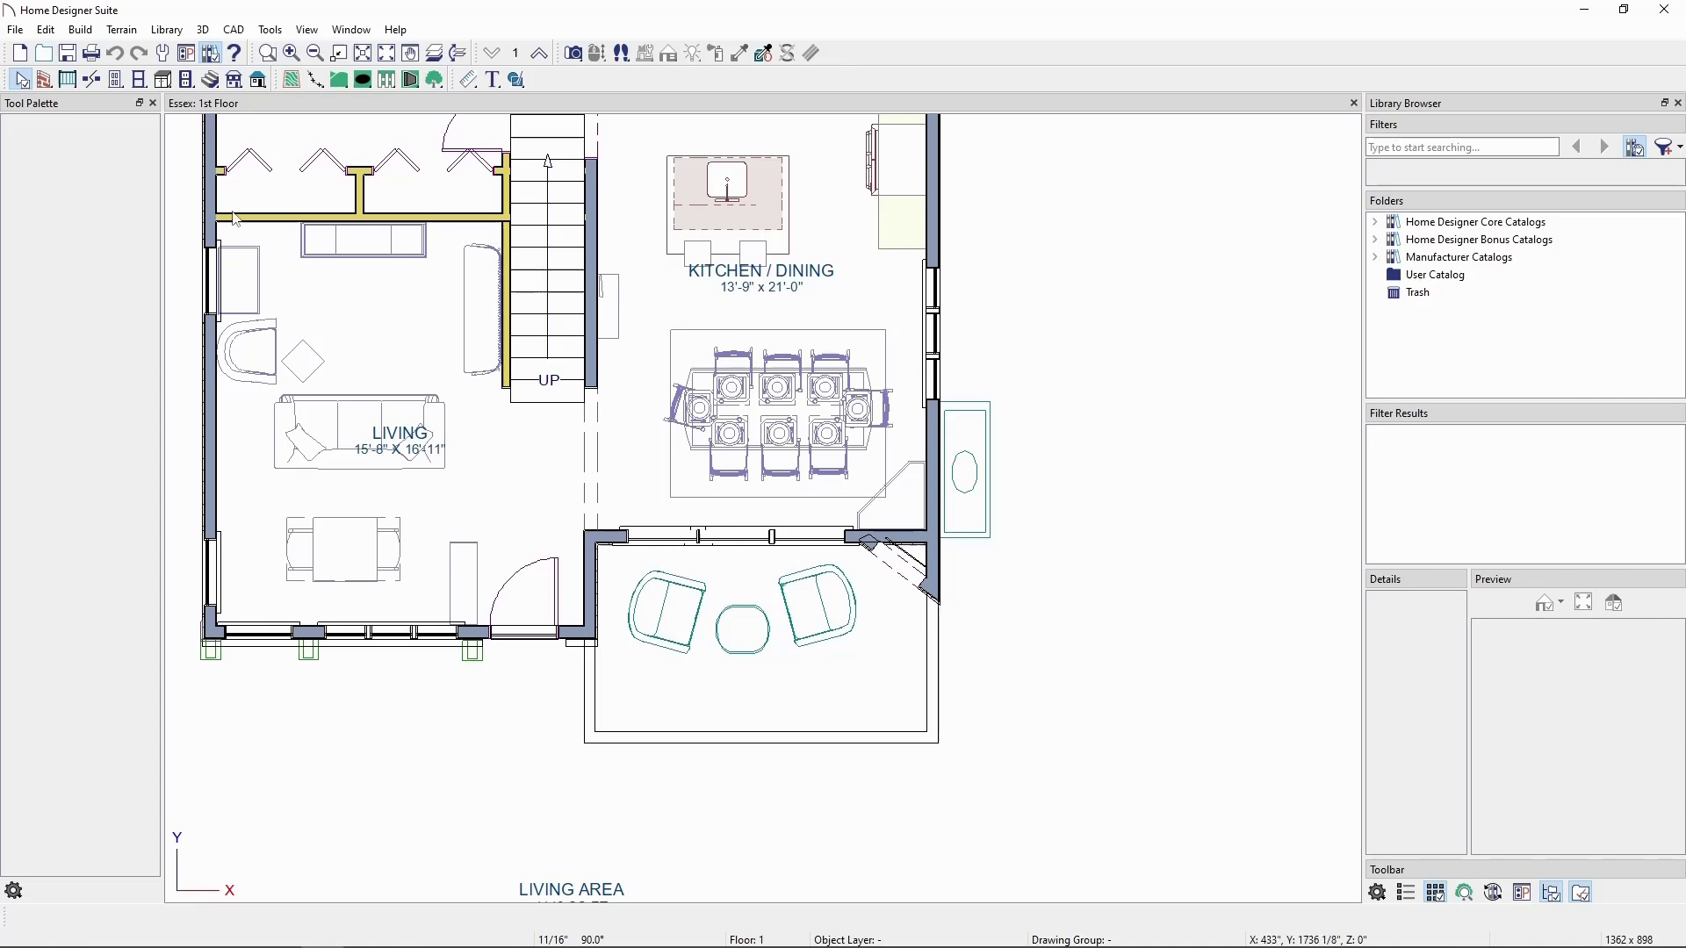
# - Draw straight exterior walls along the porch's left, bottom and right edges
pyautogui.click(80, 29)
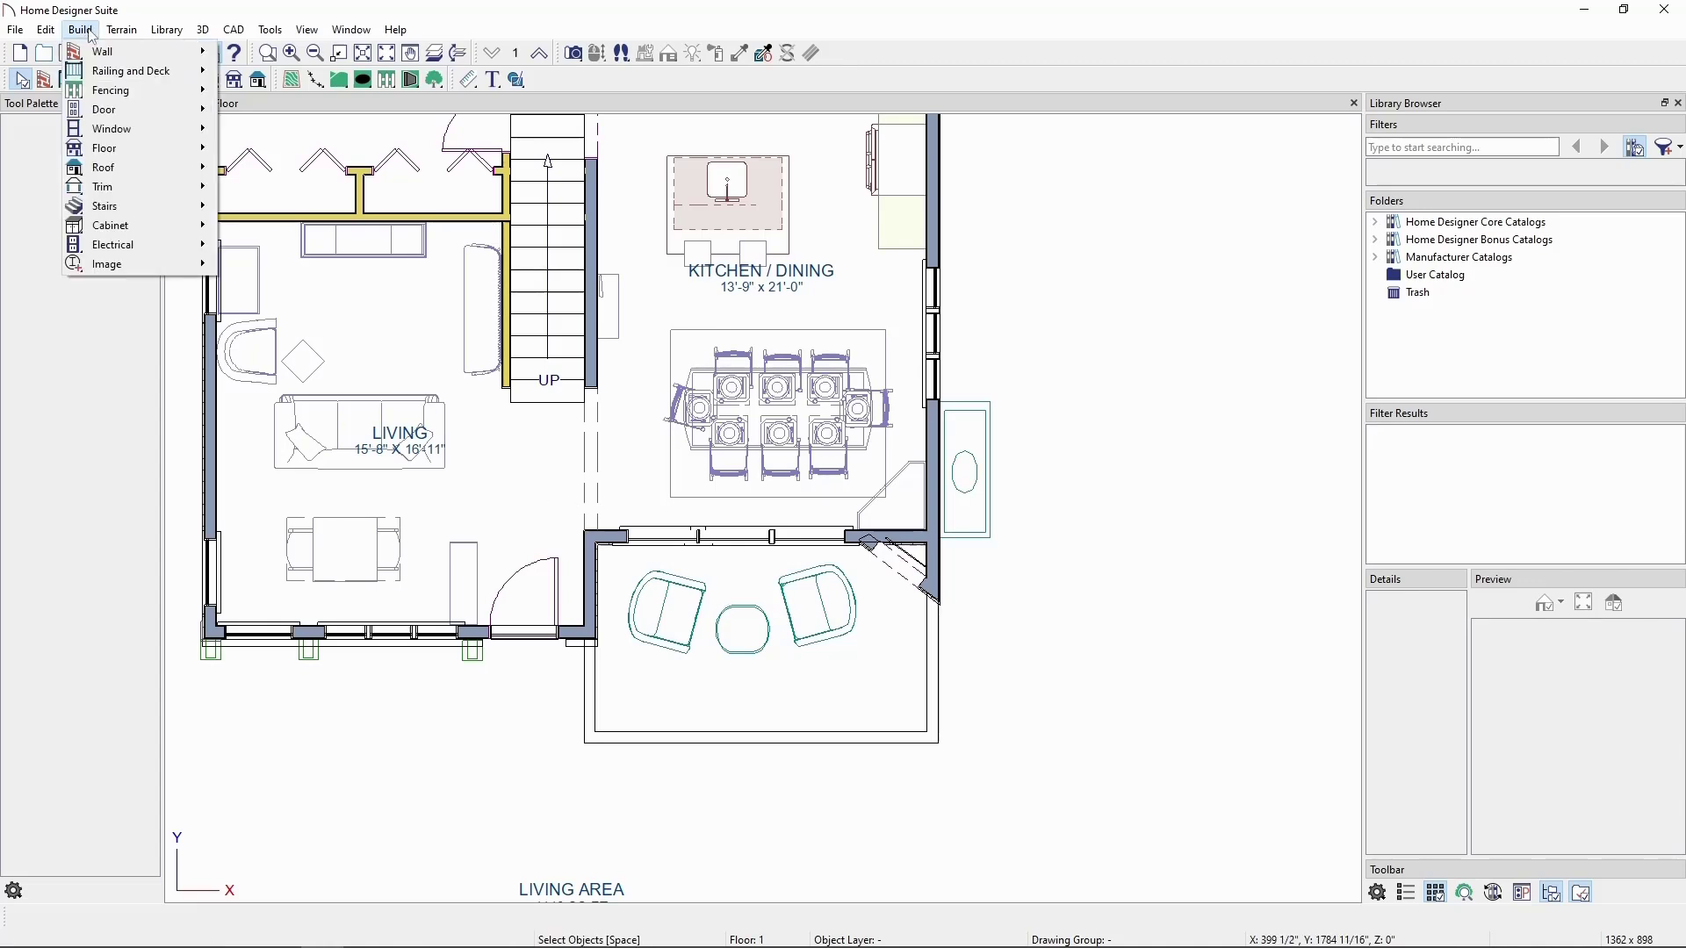
pyautogui.moveTo(103, 51)
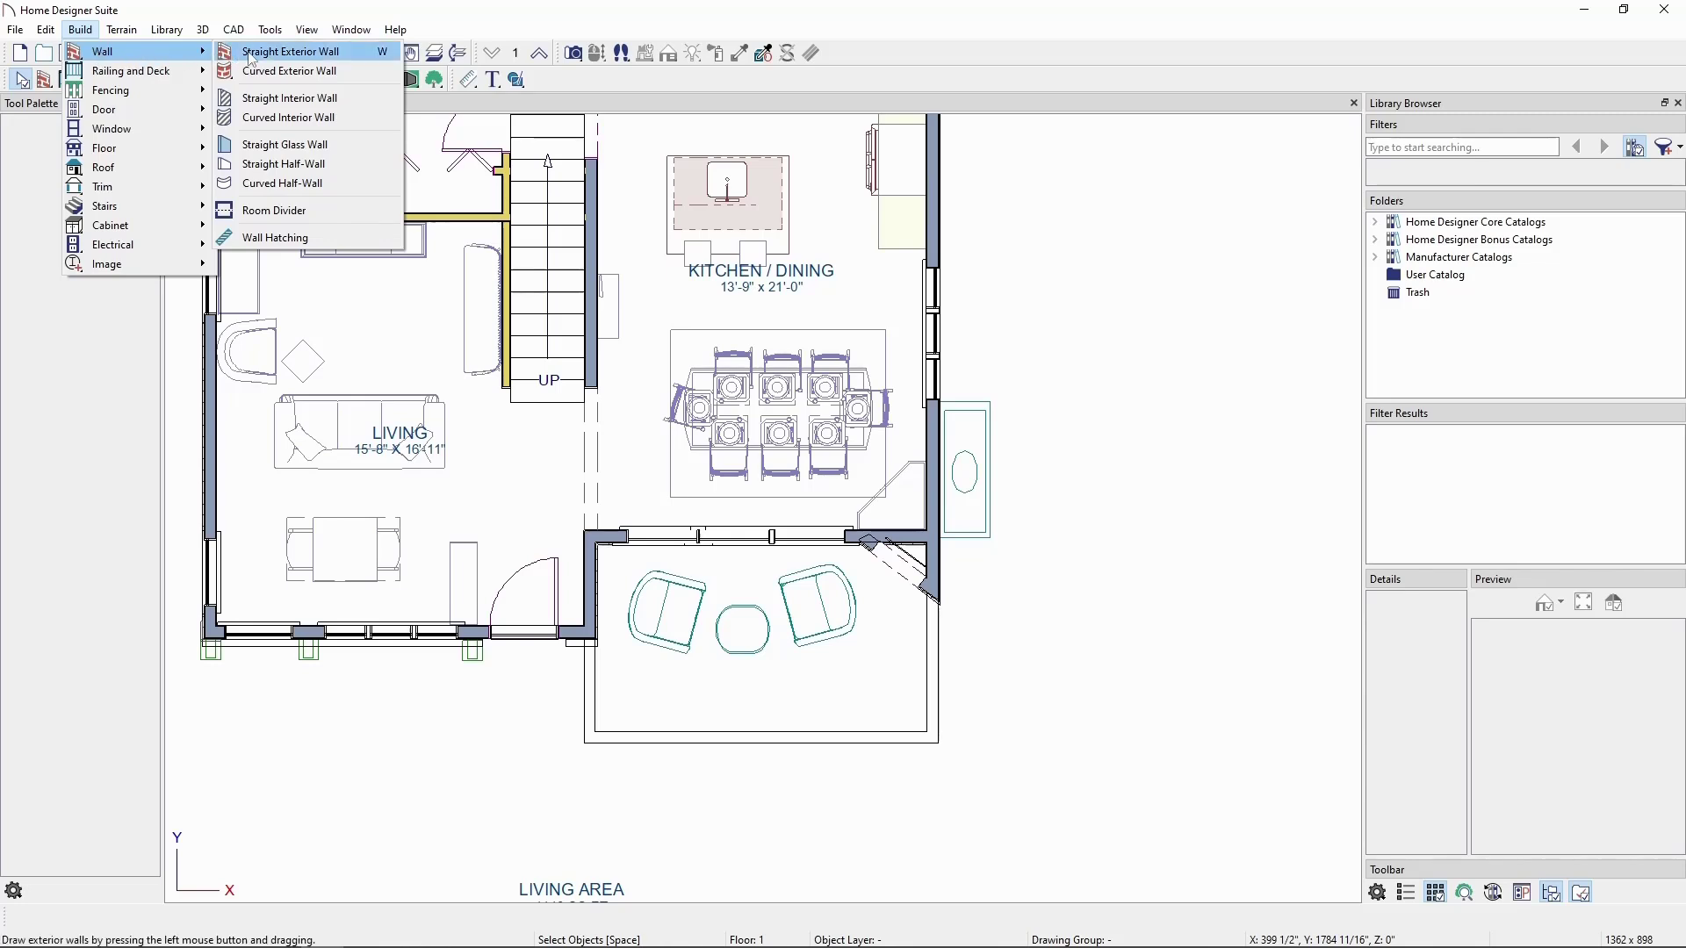
pyautogui.click(348, 57)
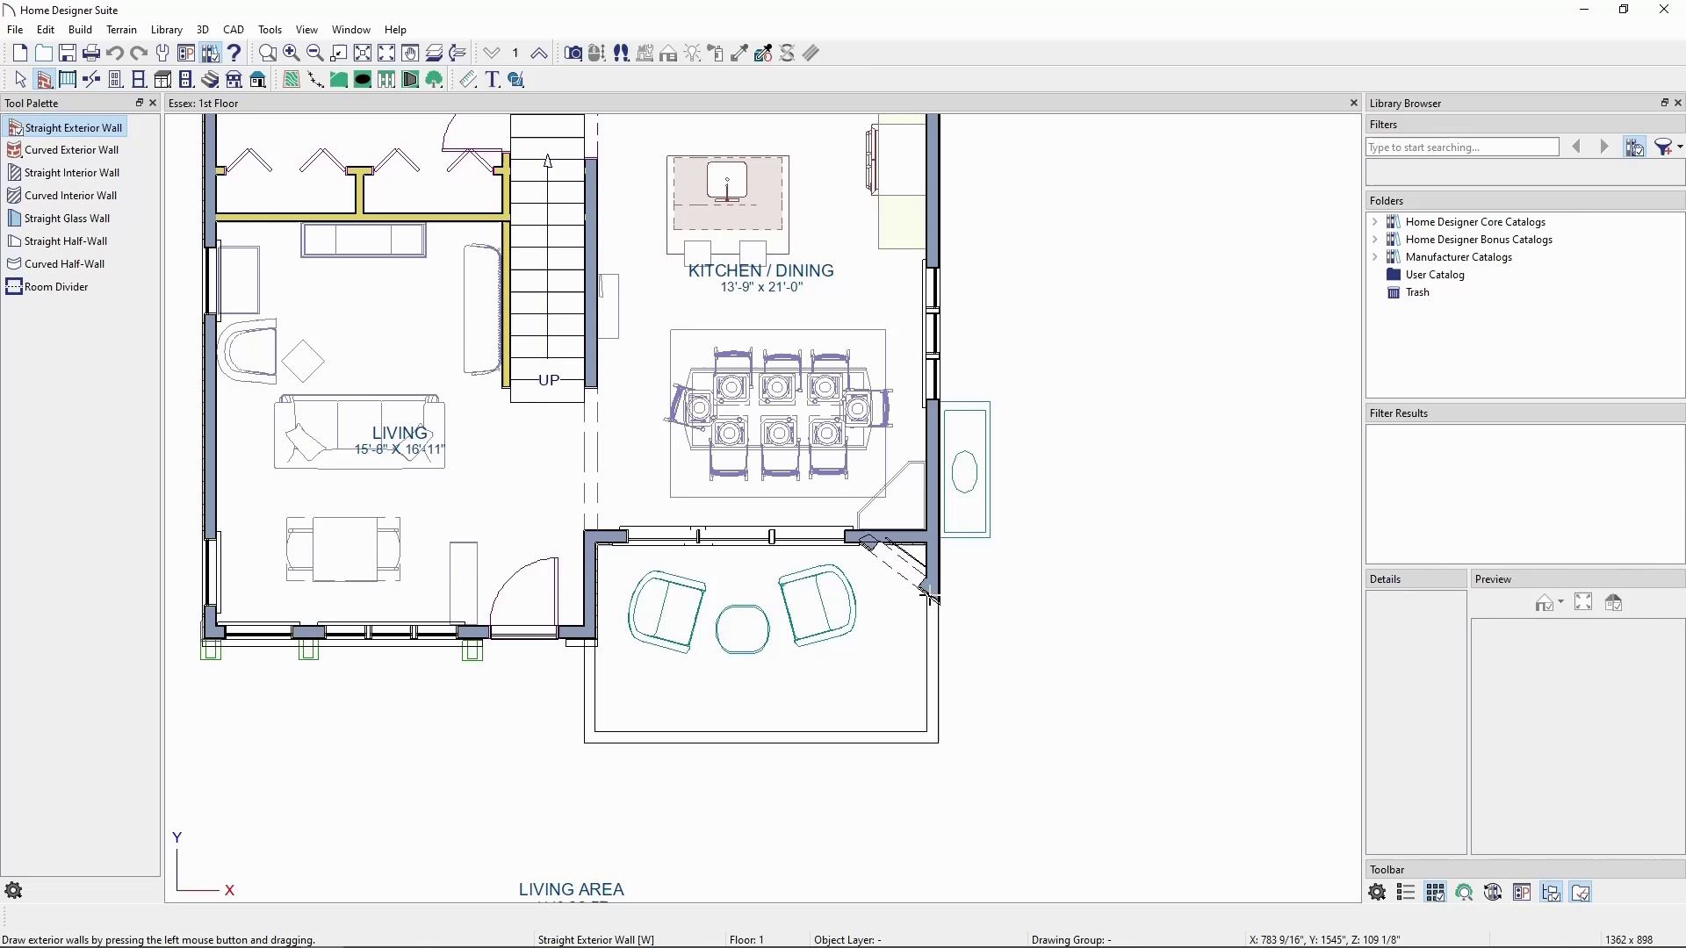
pyautogui.moveTo(929, 596)
pyautogui.mouseDown()
pyautogui.moveTo(928, 741)
pyautogui.moveTo(587, 739)
pyautogui.moveTo(590, 642)
pyautogui.mouseUp()
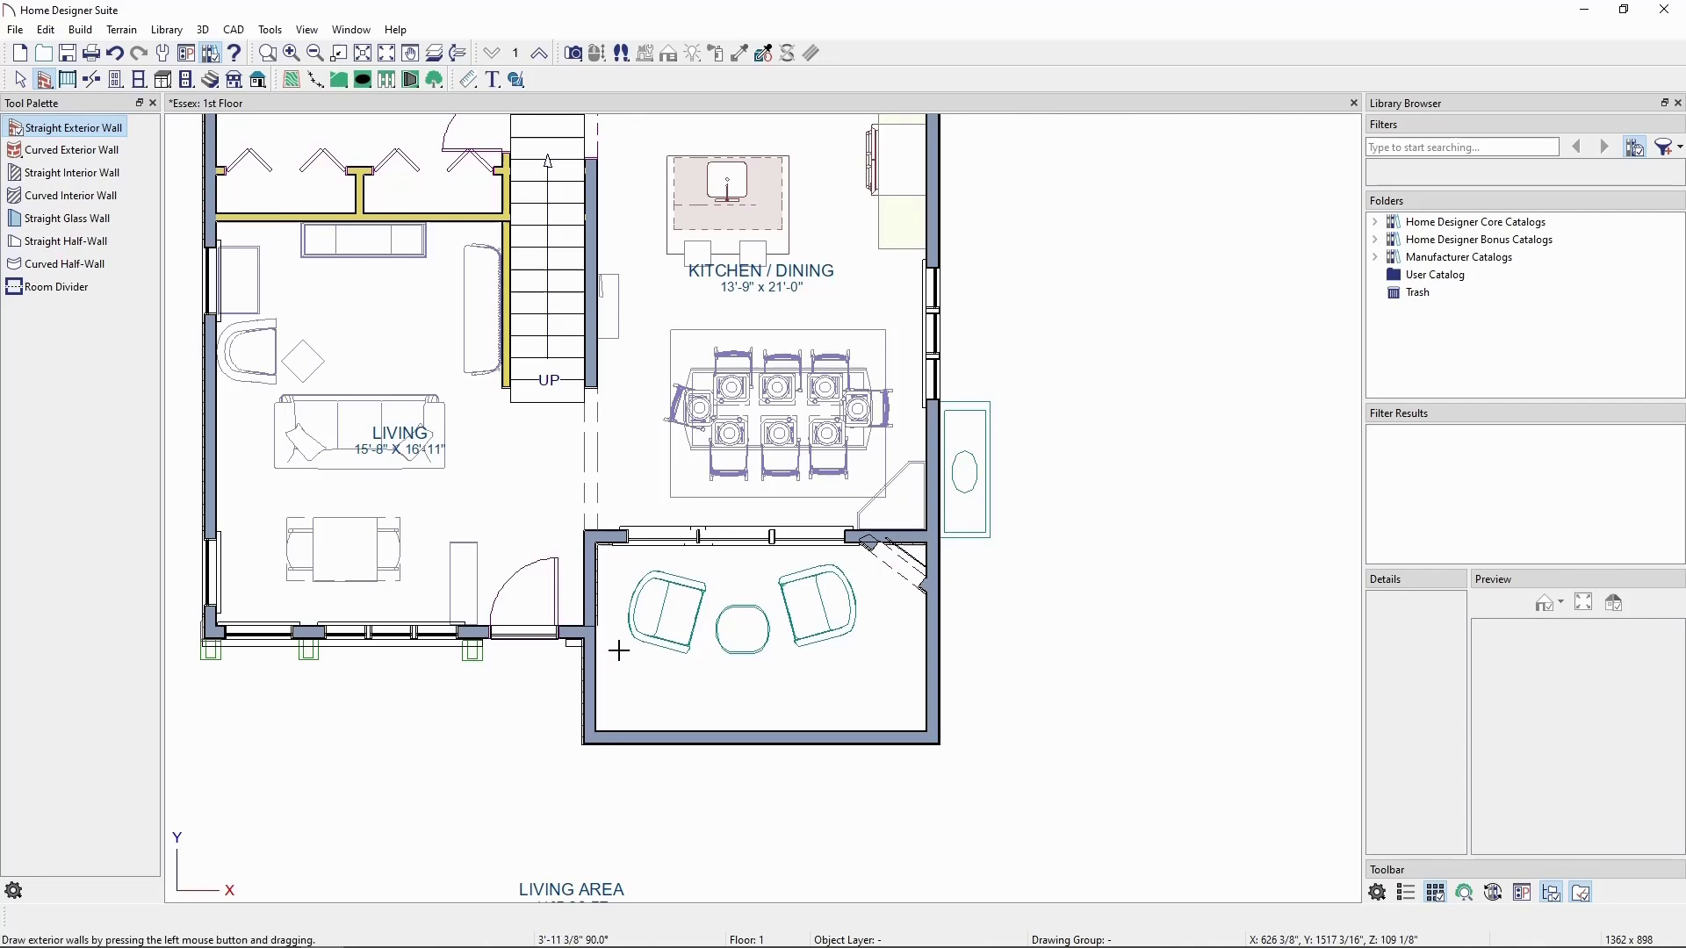
# - Place a standard window in the porch's bottom wall and select it
pyautogui.click(80, 29)
pyautogui.moveTo(110, 128)
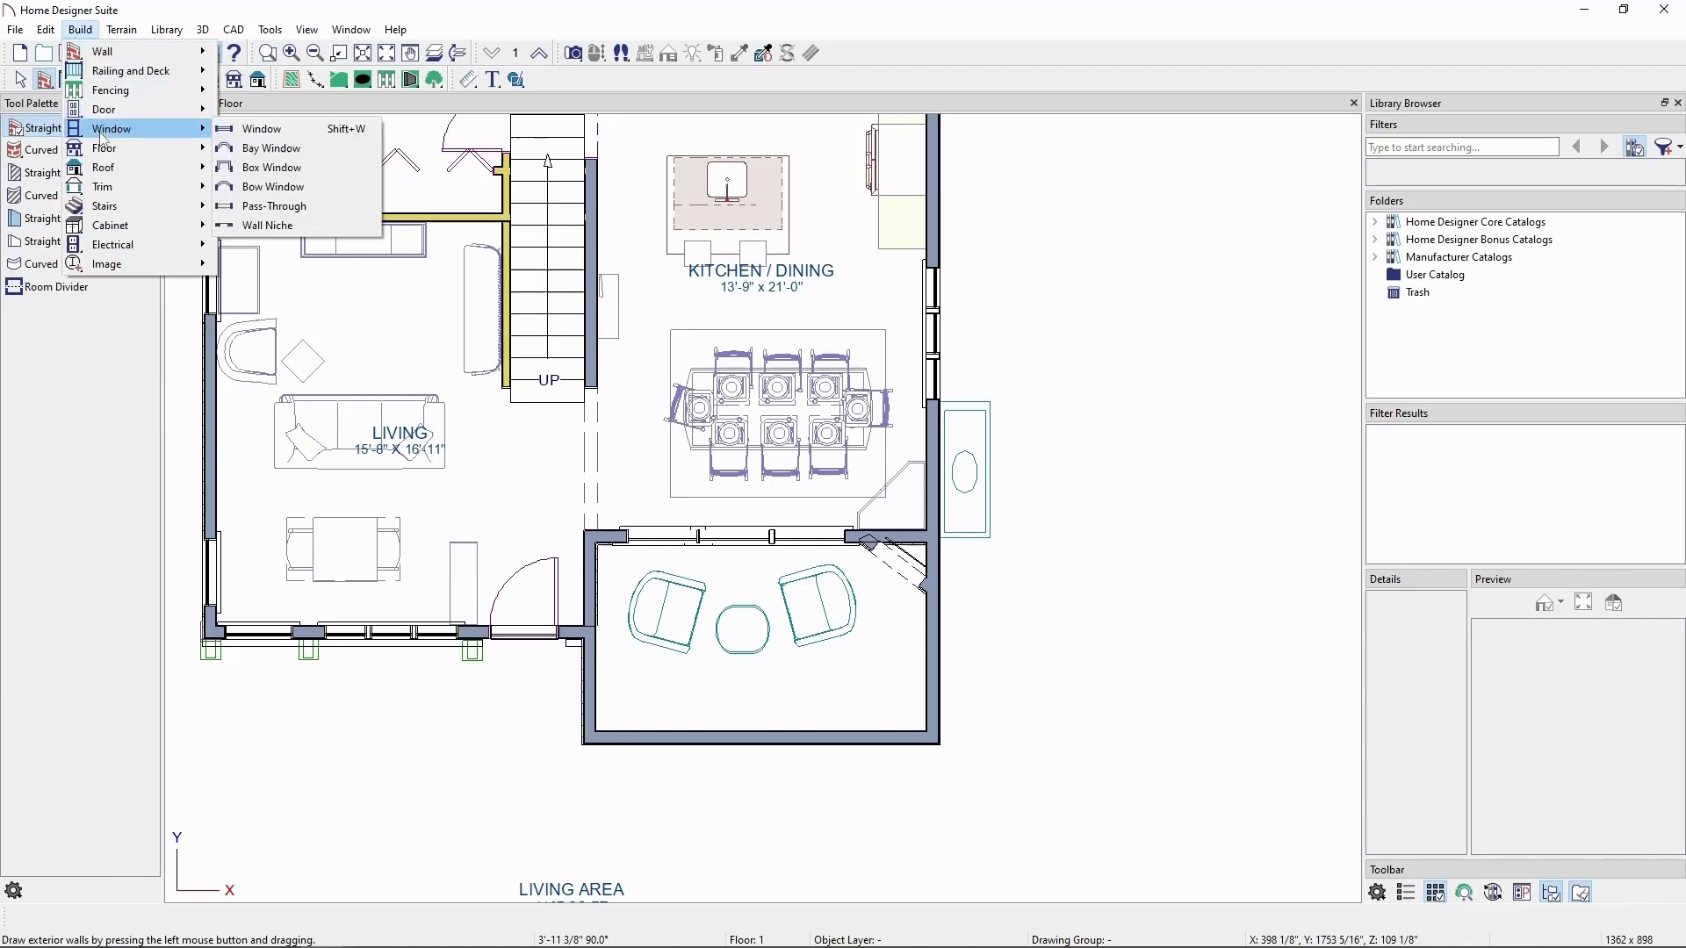
pyautogui.click(260, 128)
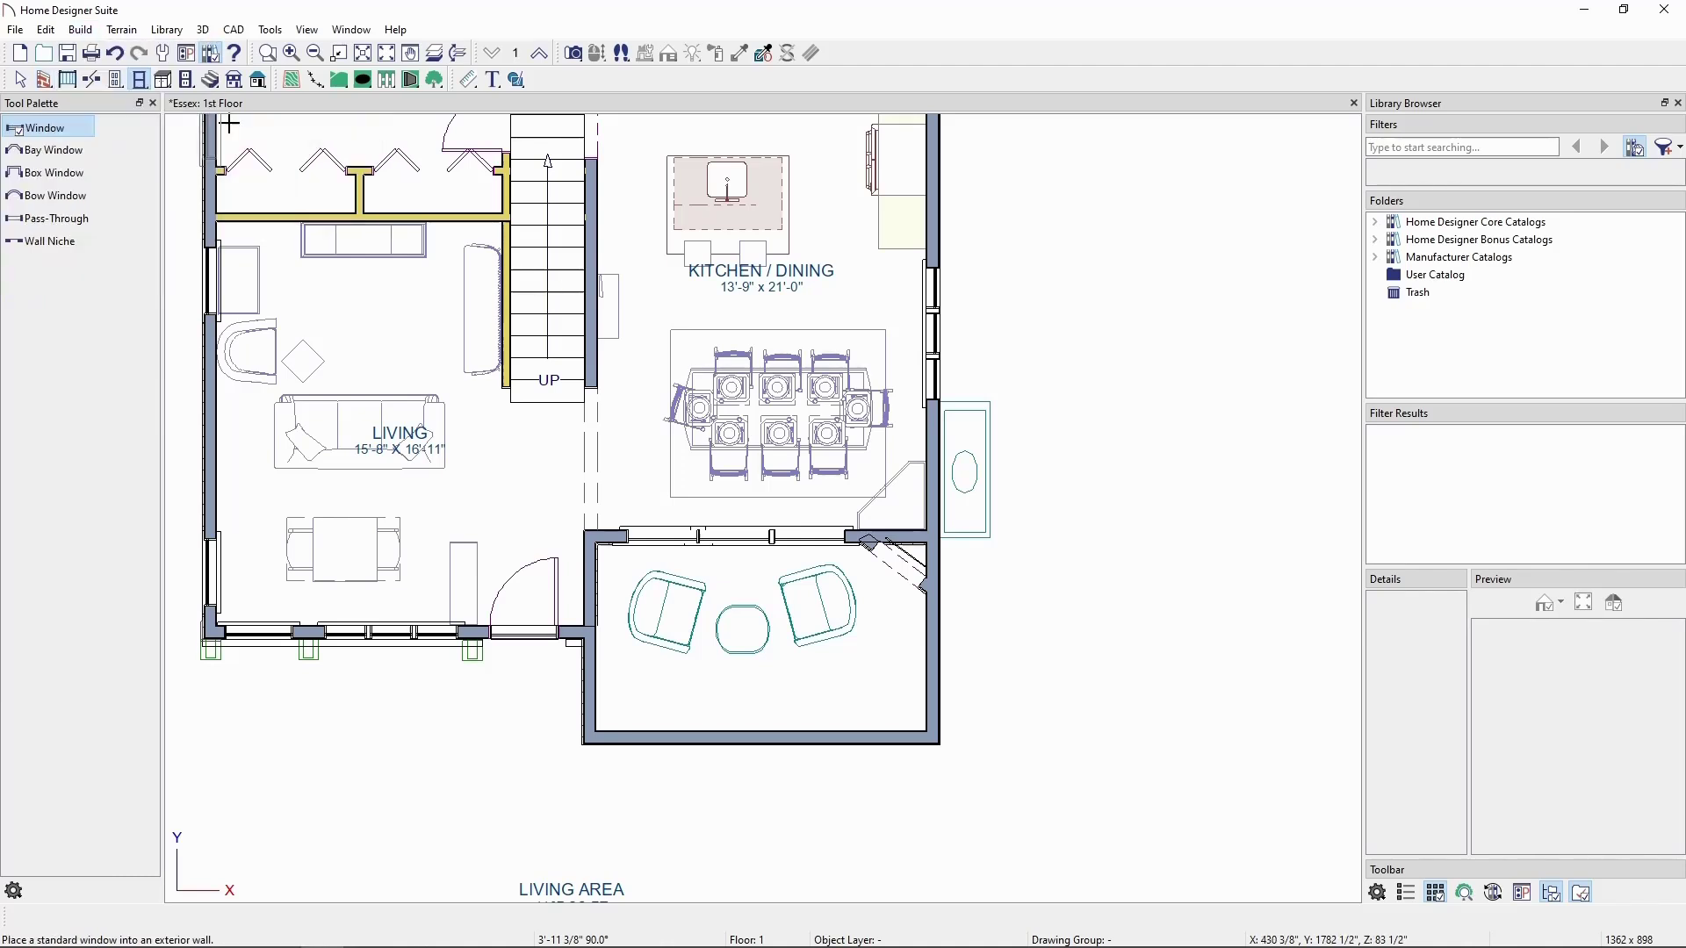
pyautogui.click(845, 740)
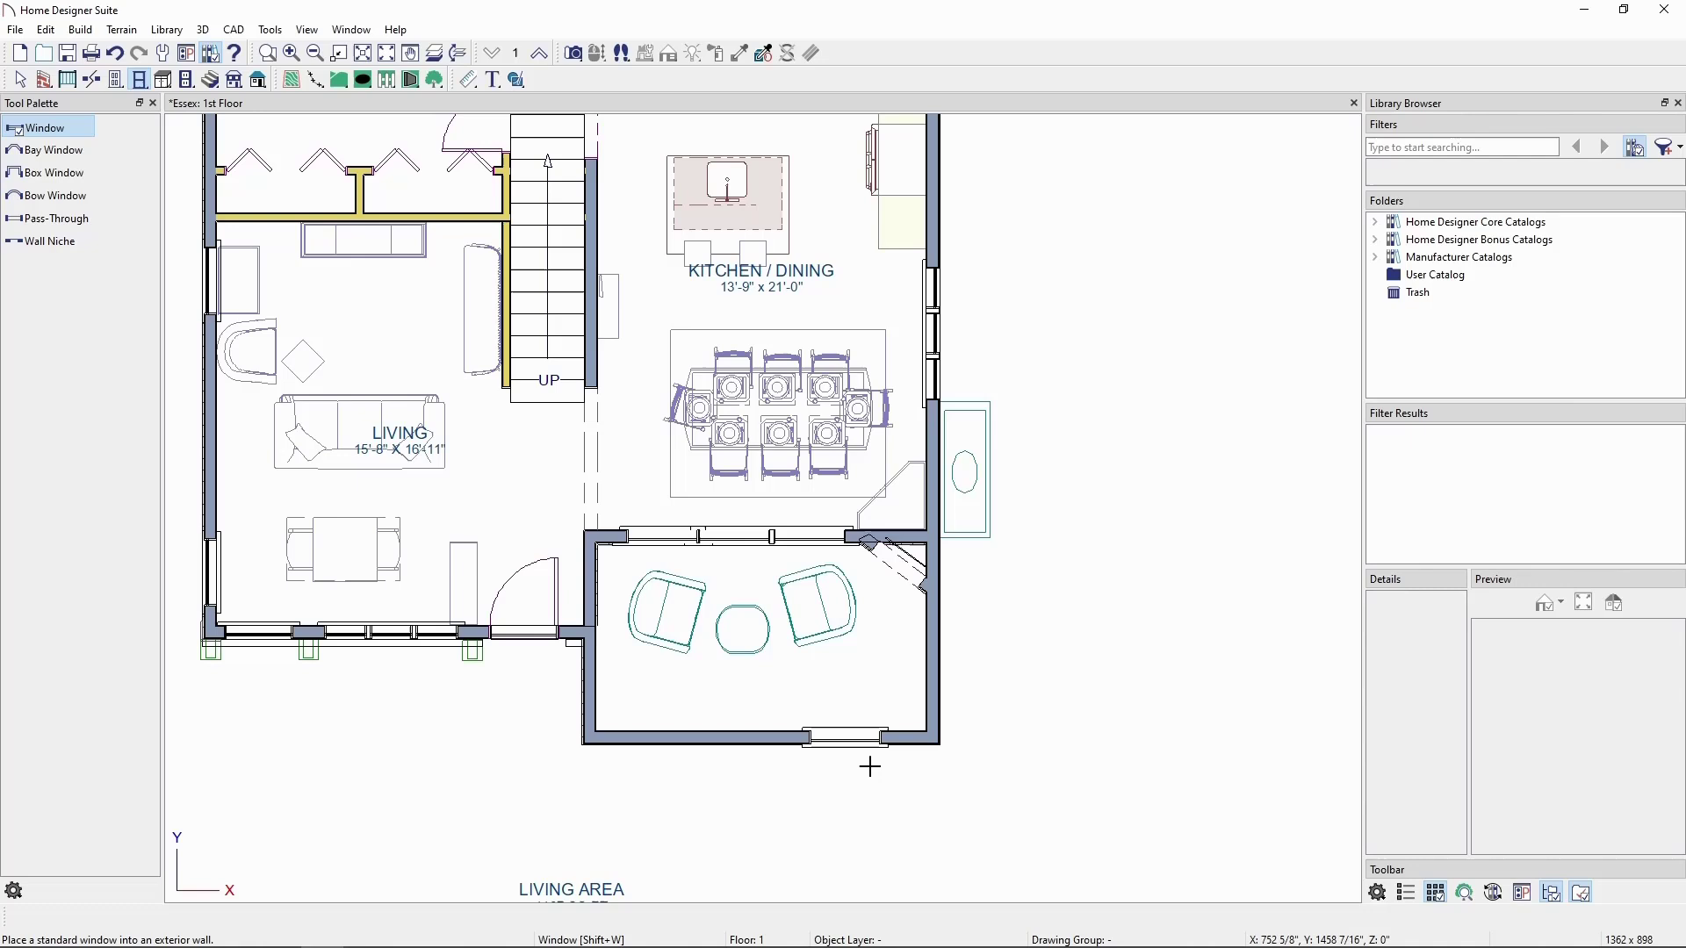
pyautogui.click(849, 739)
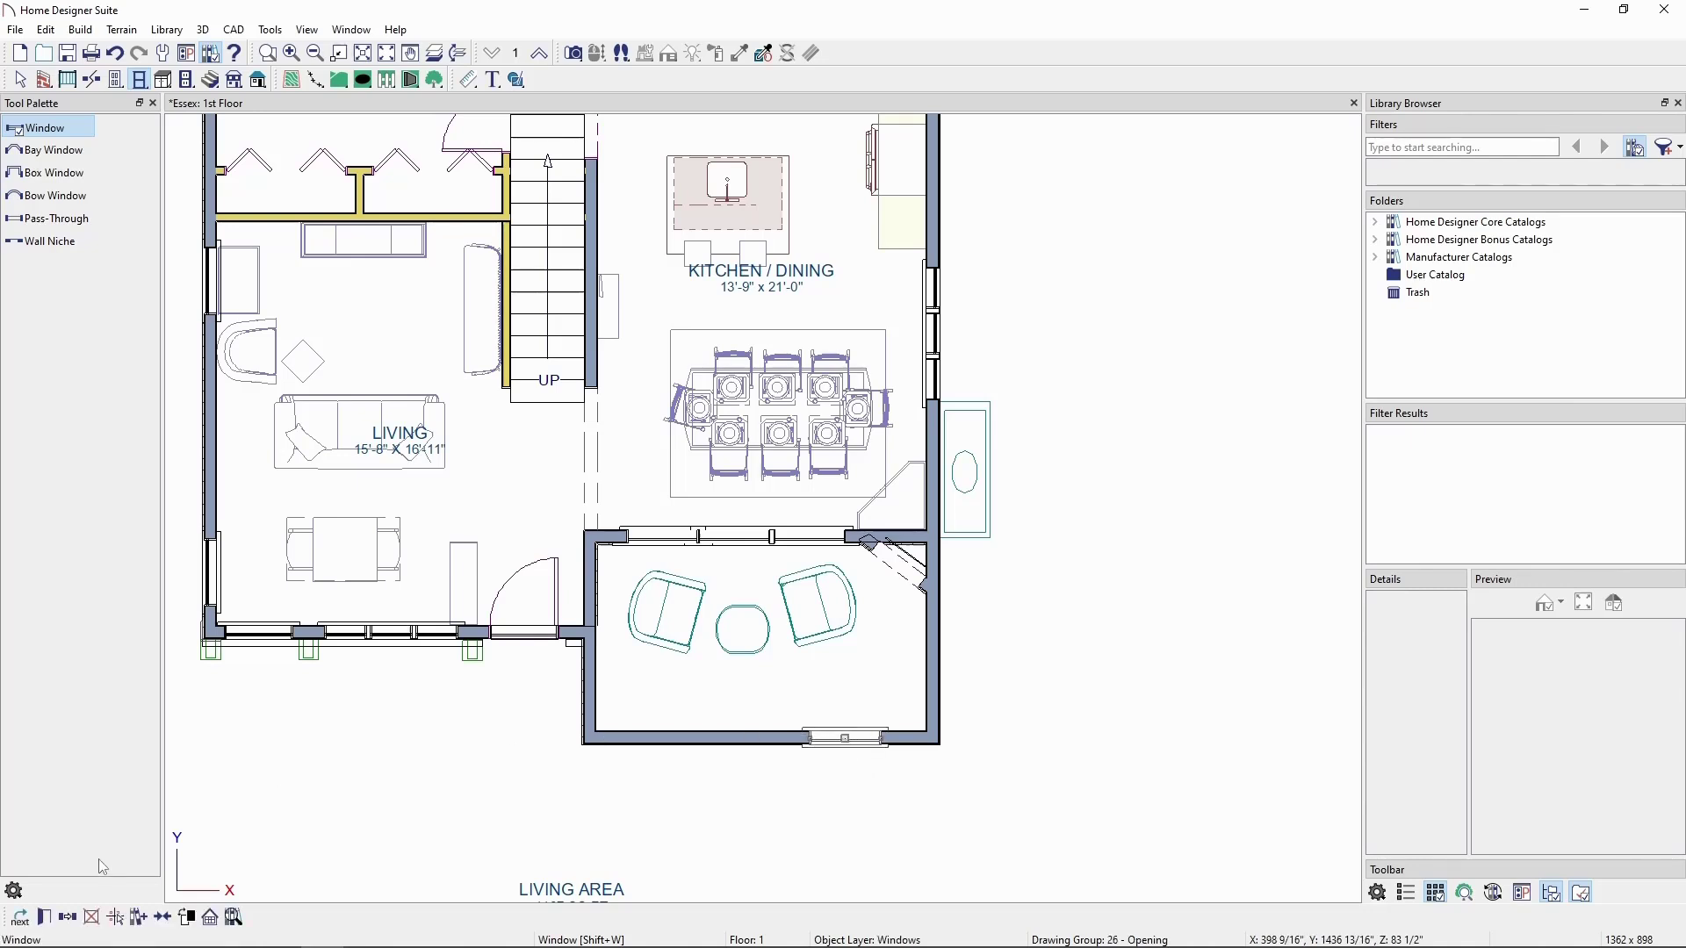
# - Make the window Fixed Glass, 78" wide, 80" high, with 32" floor to bottom
pyautogui.click(46, 919)
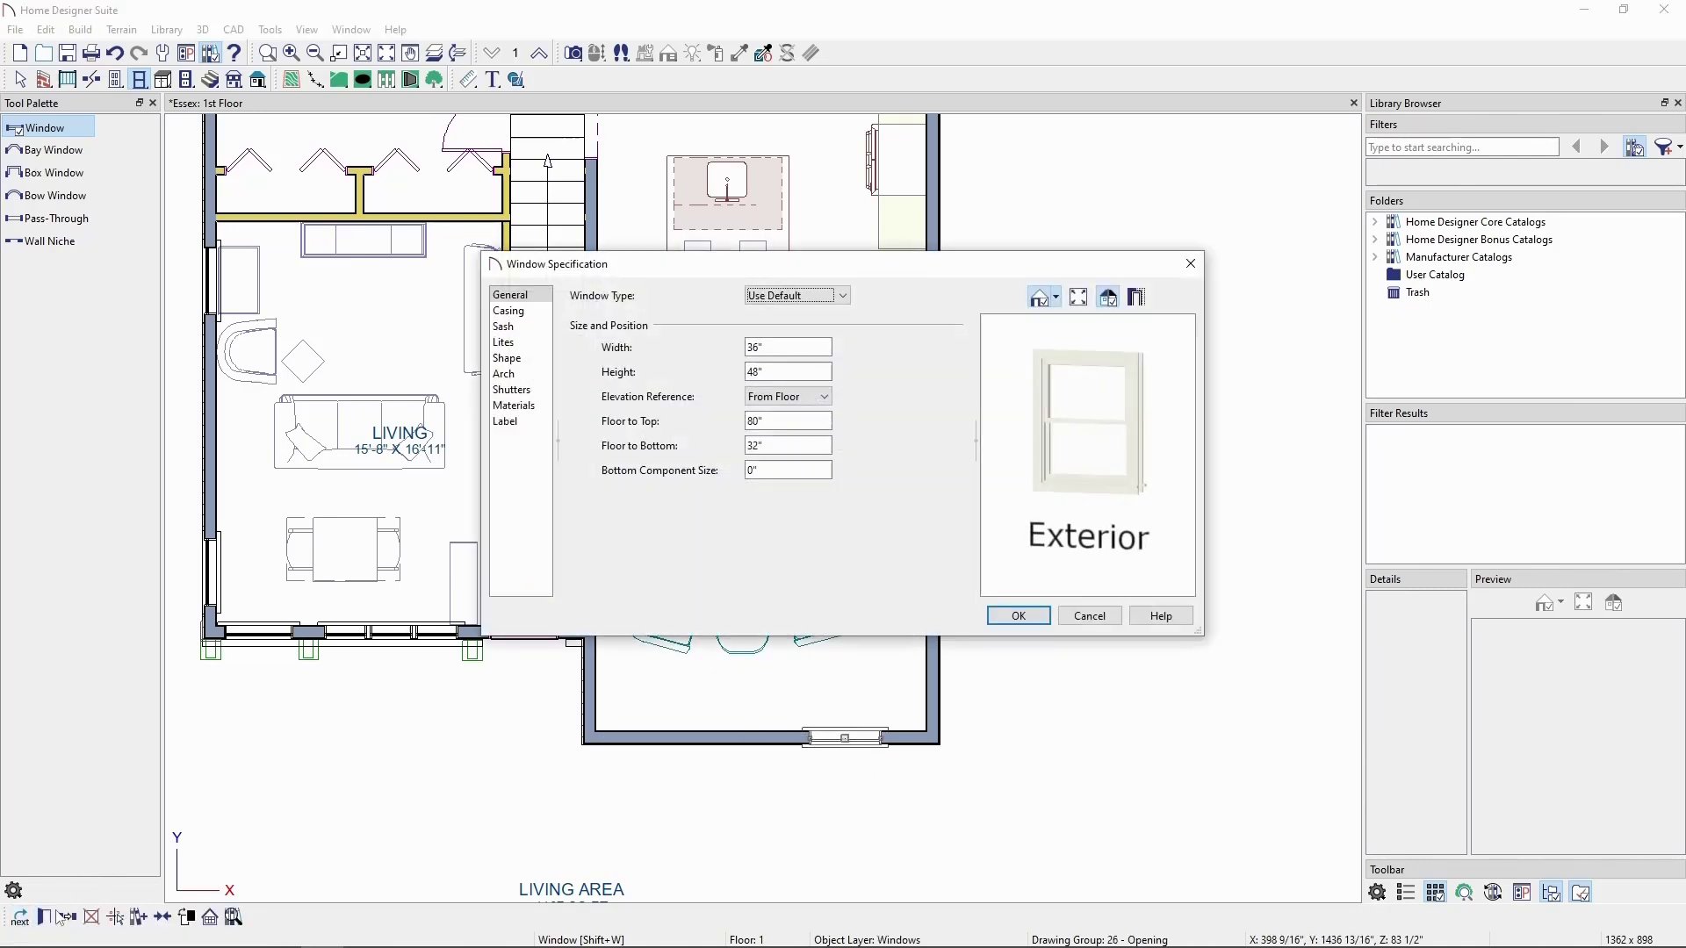
pyautogui.click(765, 303)
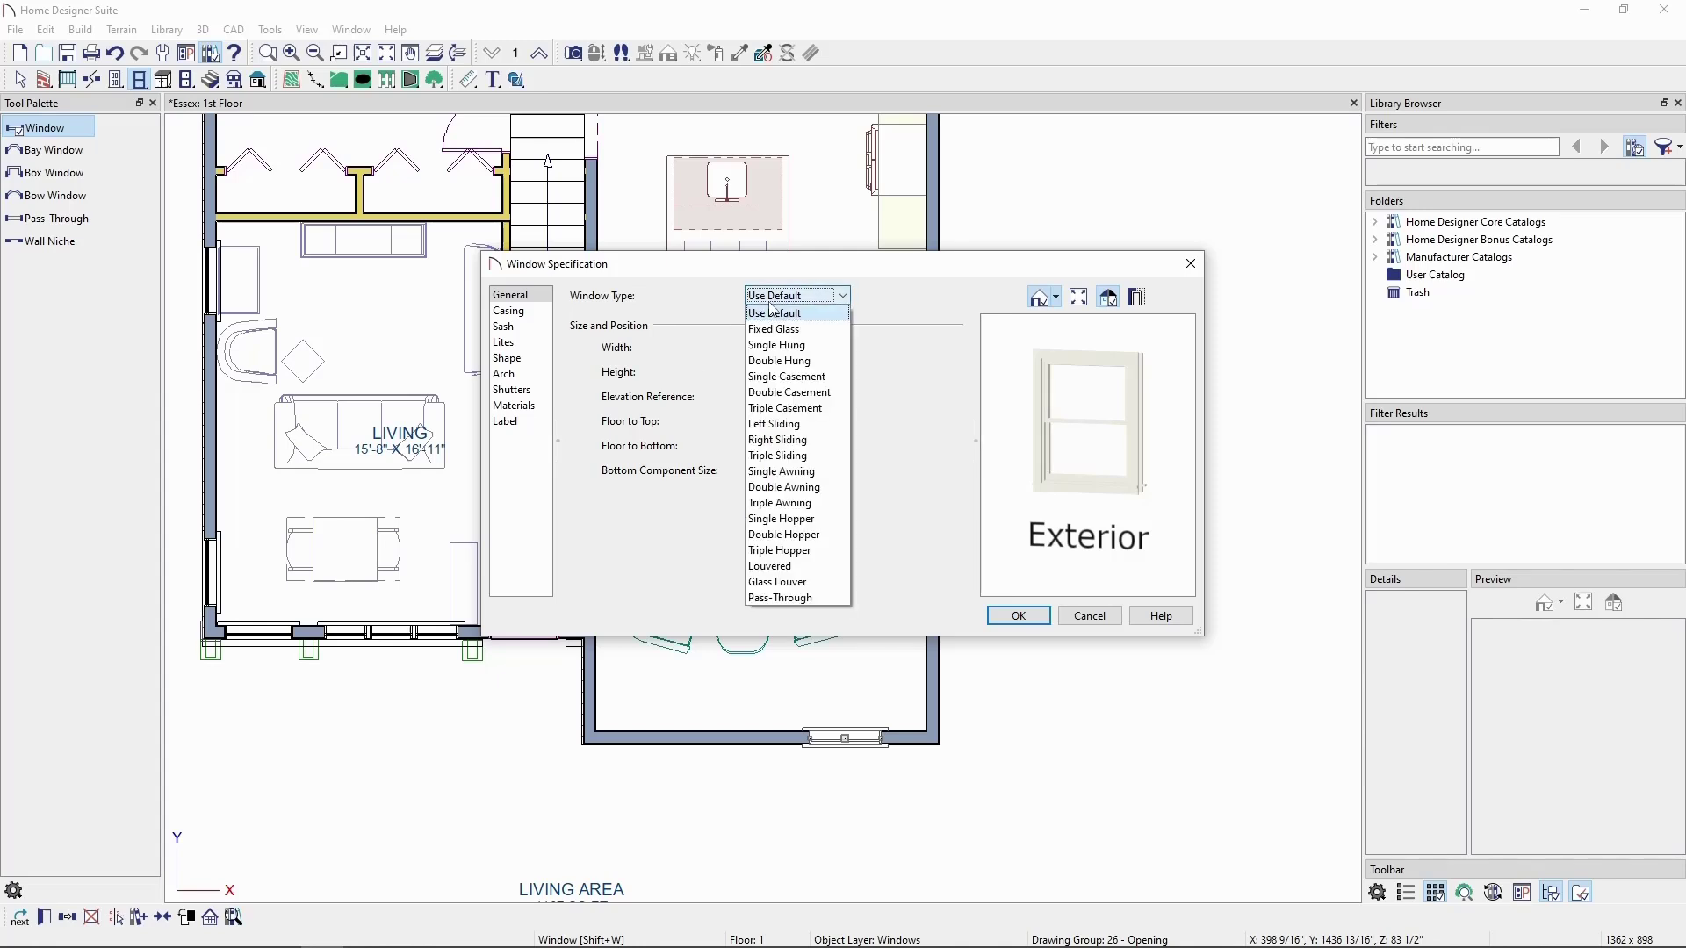
pyautogui.click(784, 329)
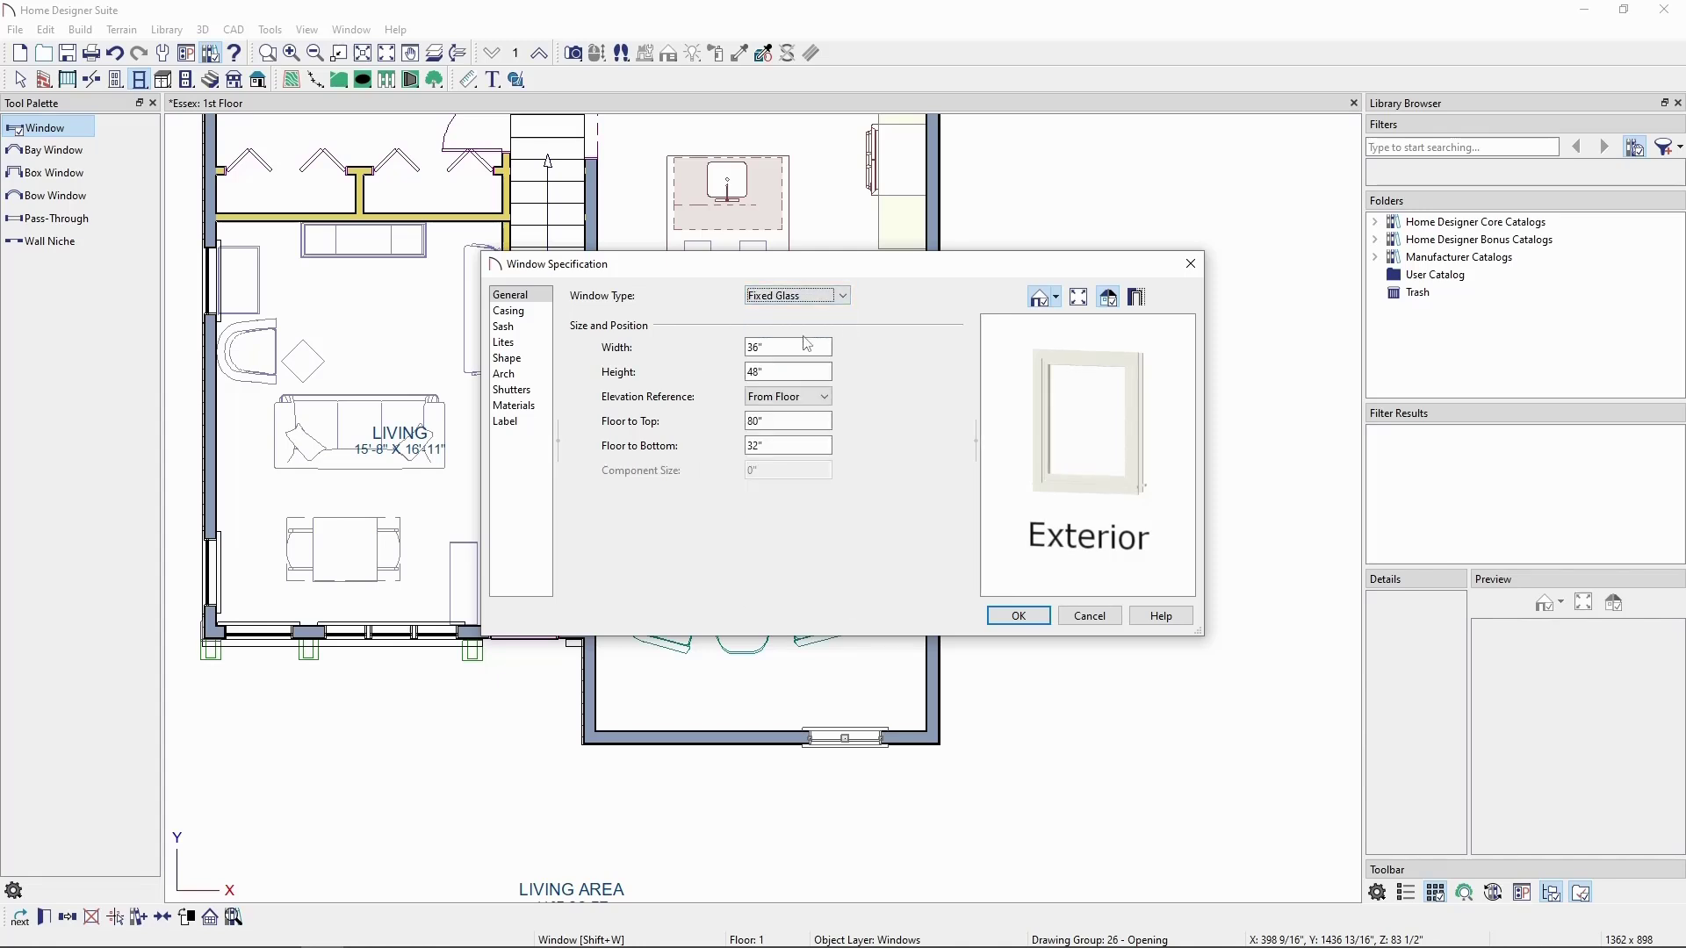
pyautogui.click(800, 348)
pyautogui.write('78')
pyautogui.click(787, 373)
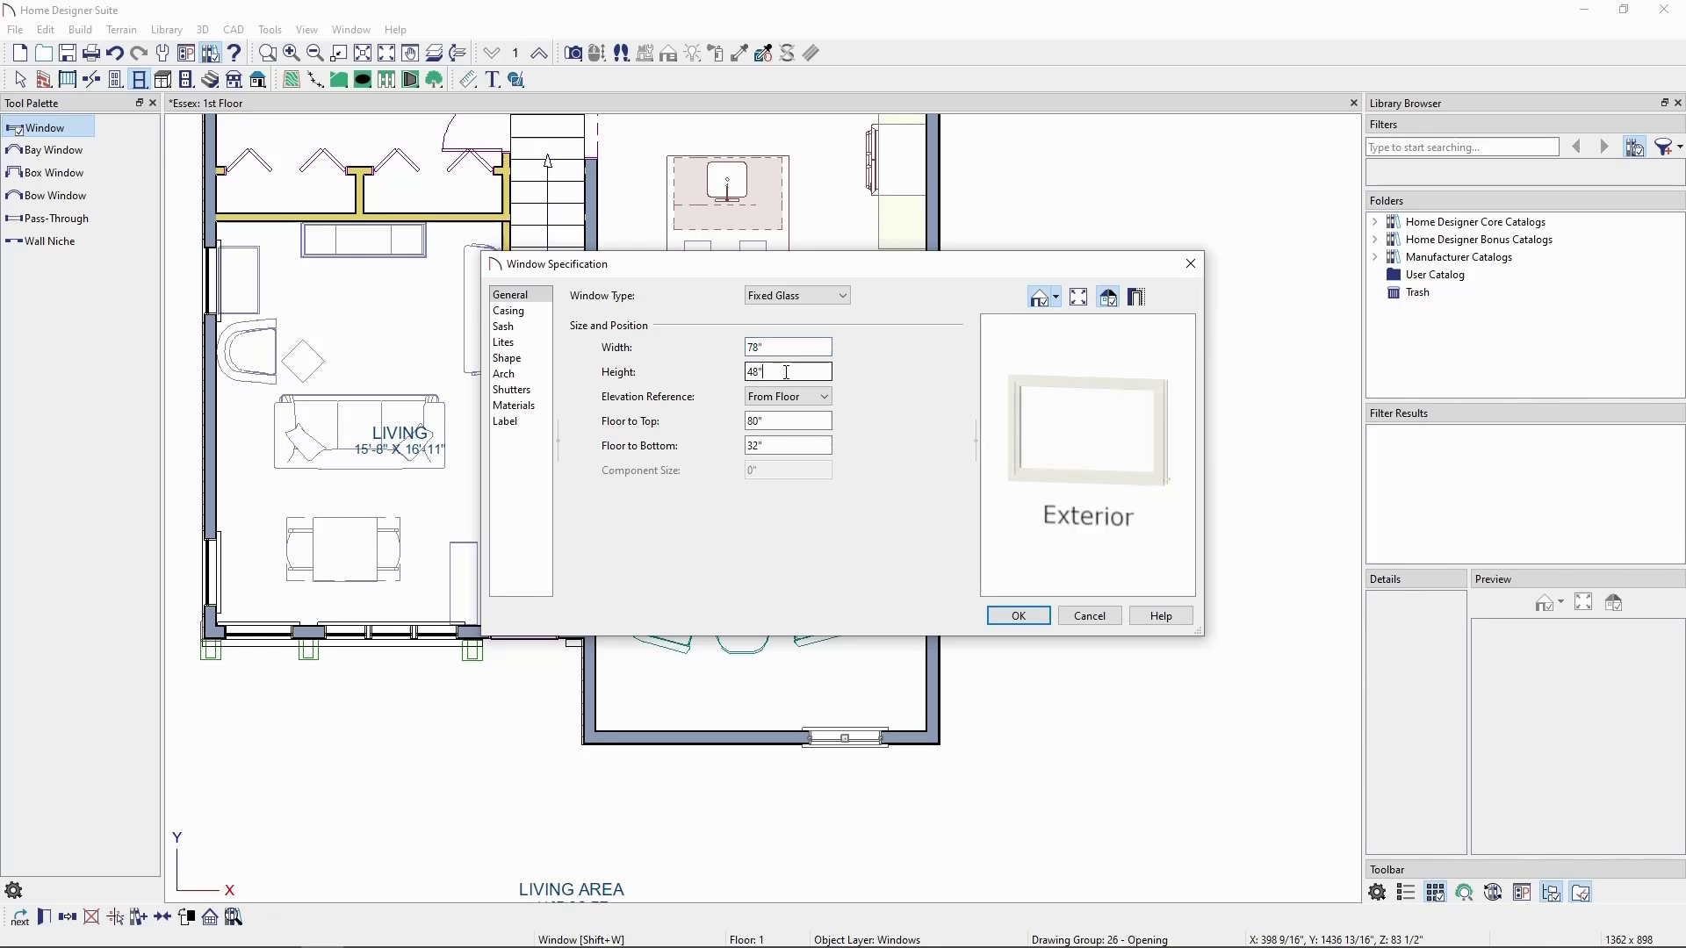
pyautogui.moveTo(783, 373); pyautogui.dragTo(719, 375)
pyautogui.write('0')
pyautogui.click(759, 444)
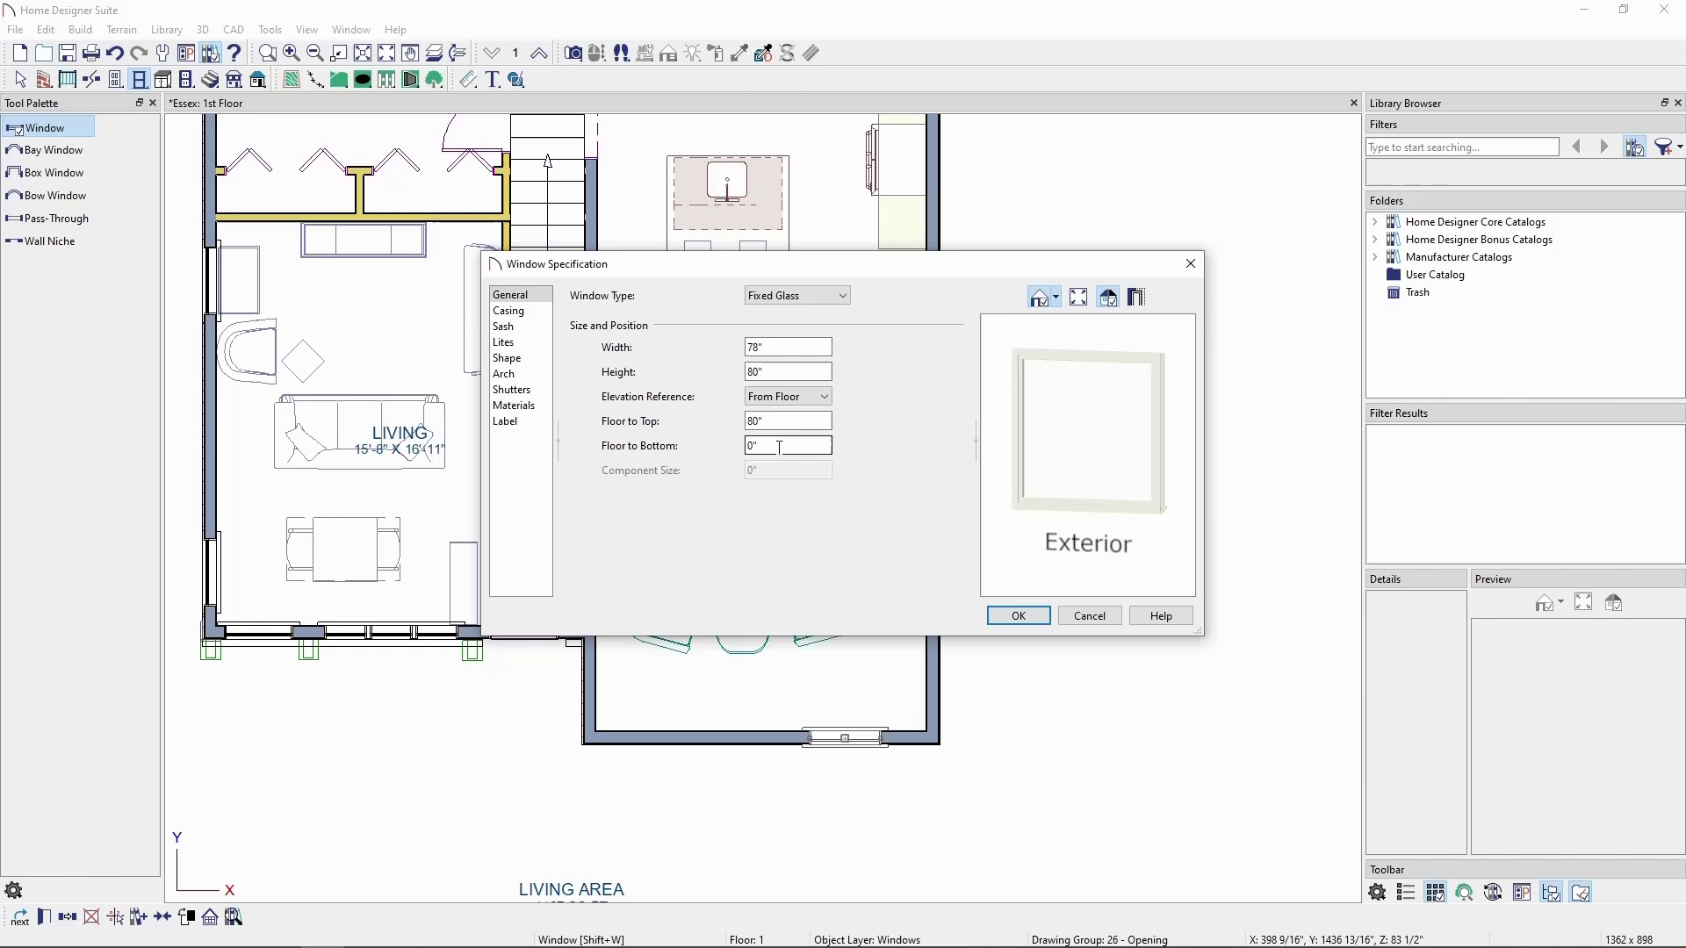
pyautogui.moveTo(779, 448); pyautogui.dragTo(711, 451)
pyautogui.write('32')
pyautogui.press('Tab')
# - Remove the window's sill casing and bring up material choices for its Glass component
pyautogui.click(534, 314)
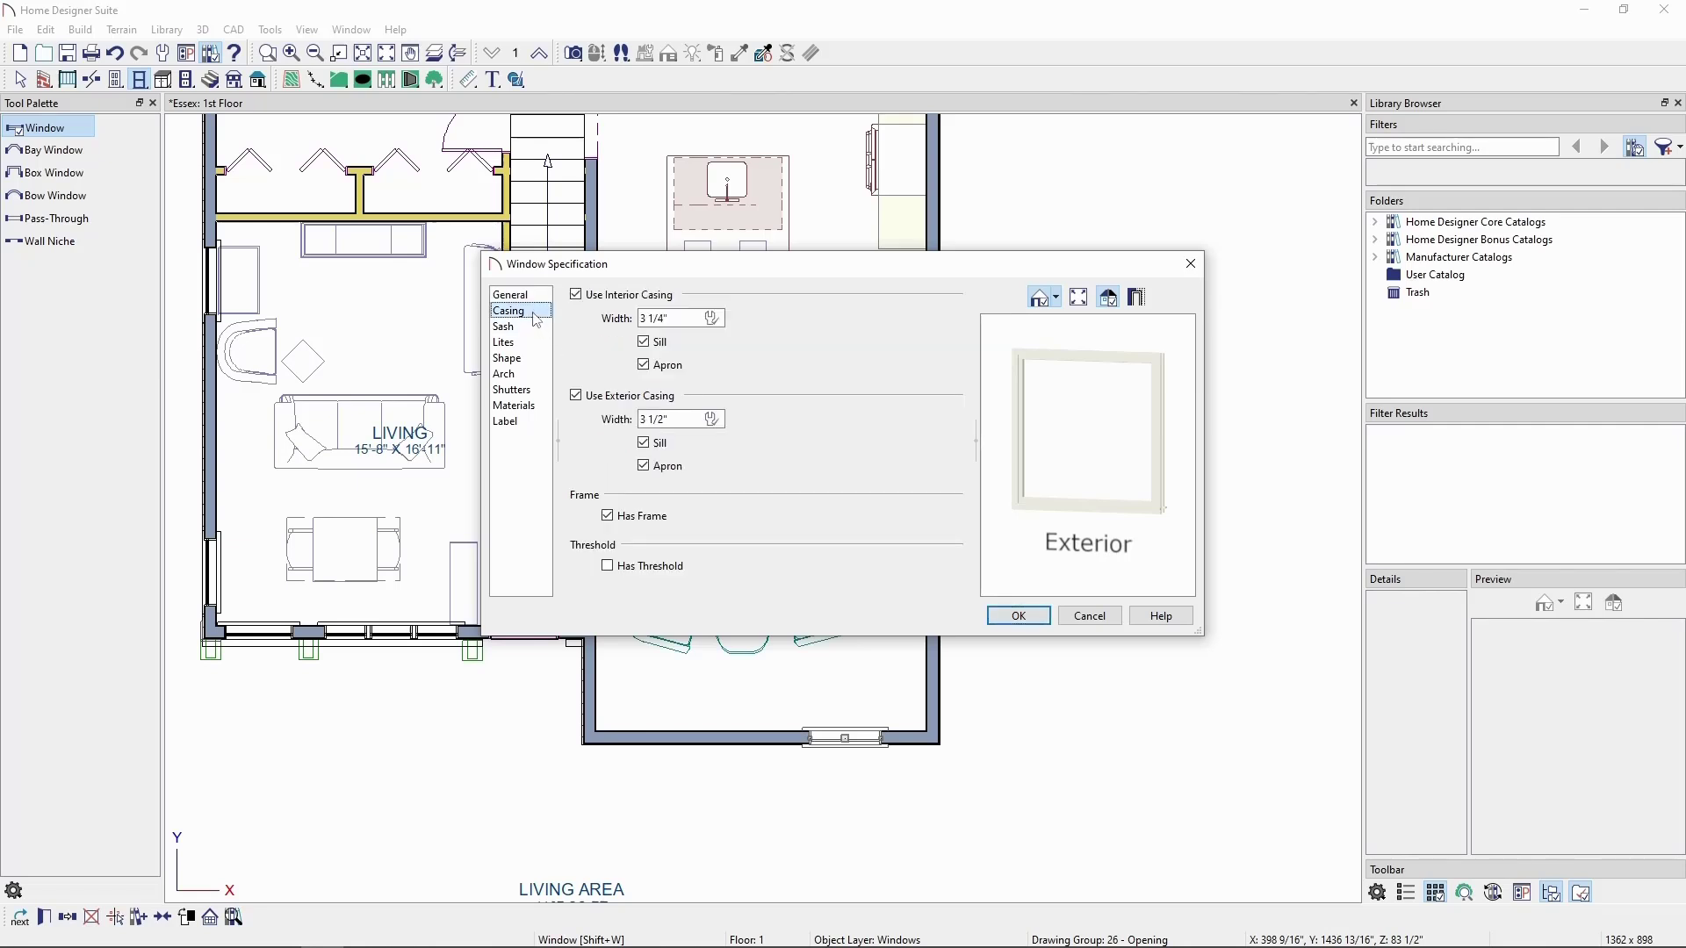
pyautogui.click(645, 344)
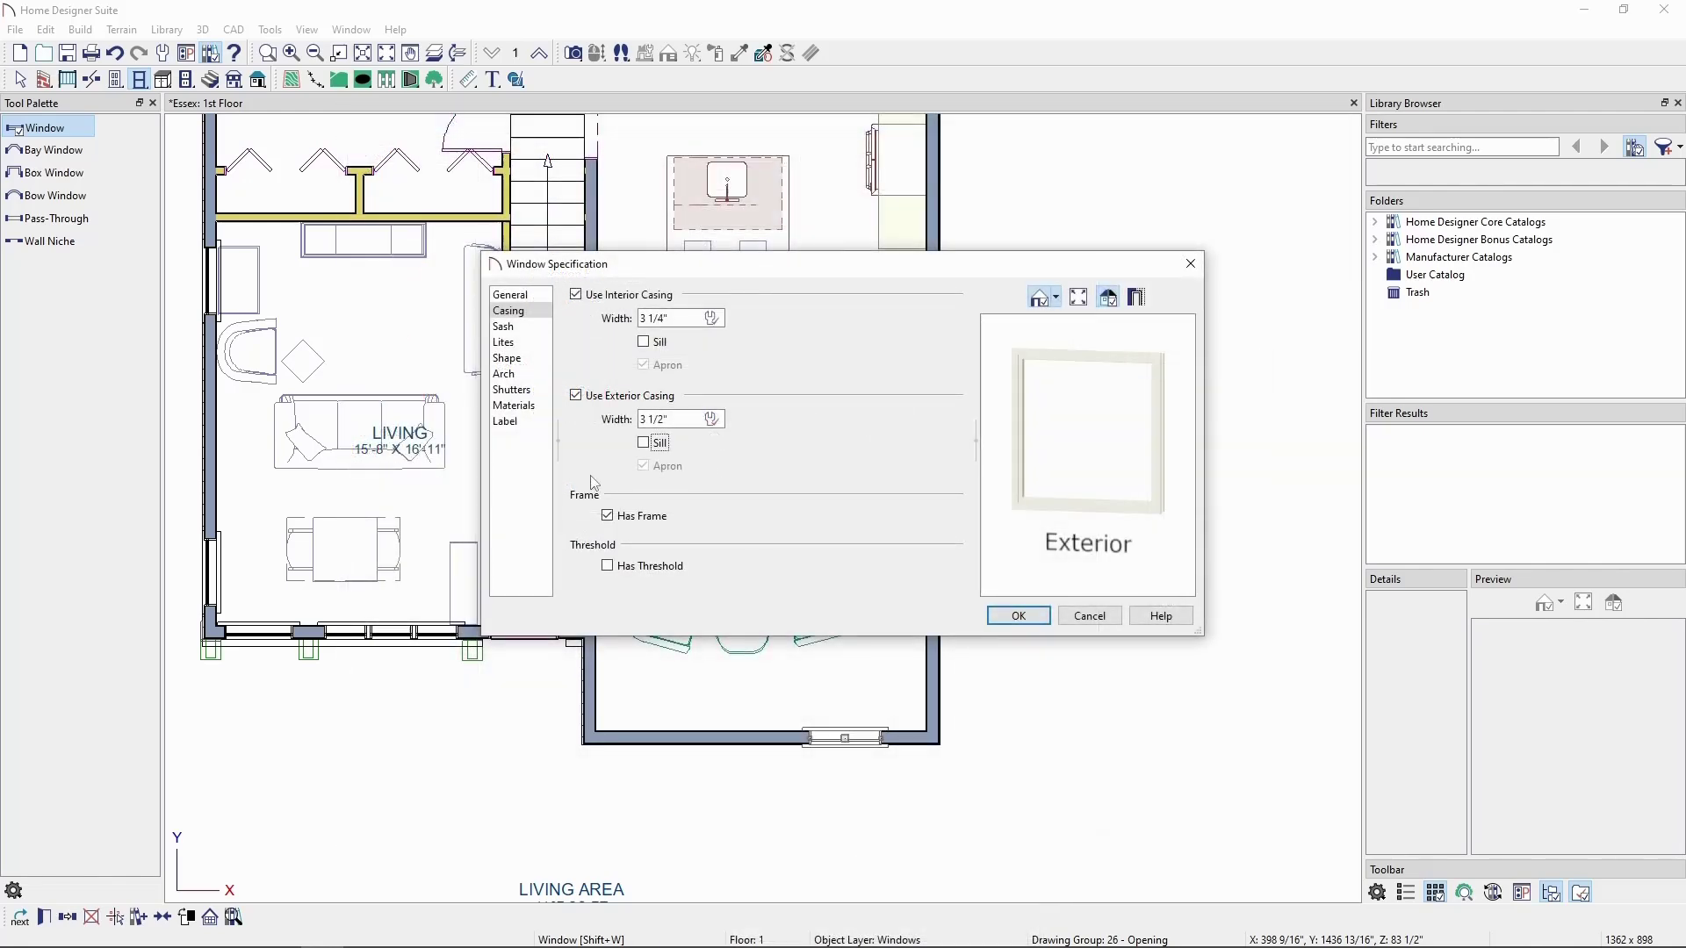
pyautogui.click(535, 407)
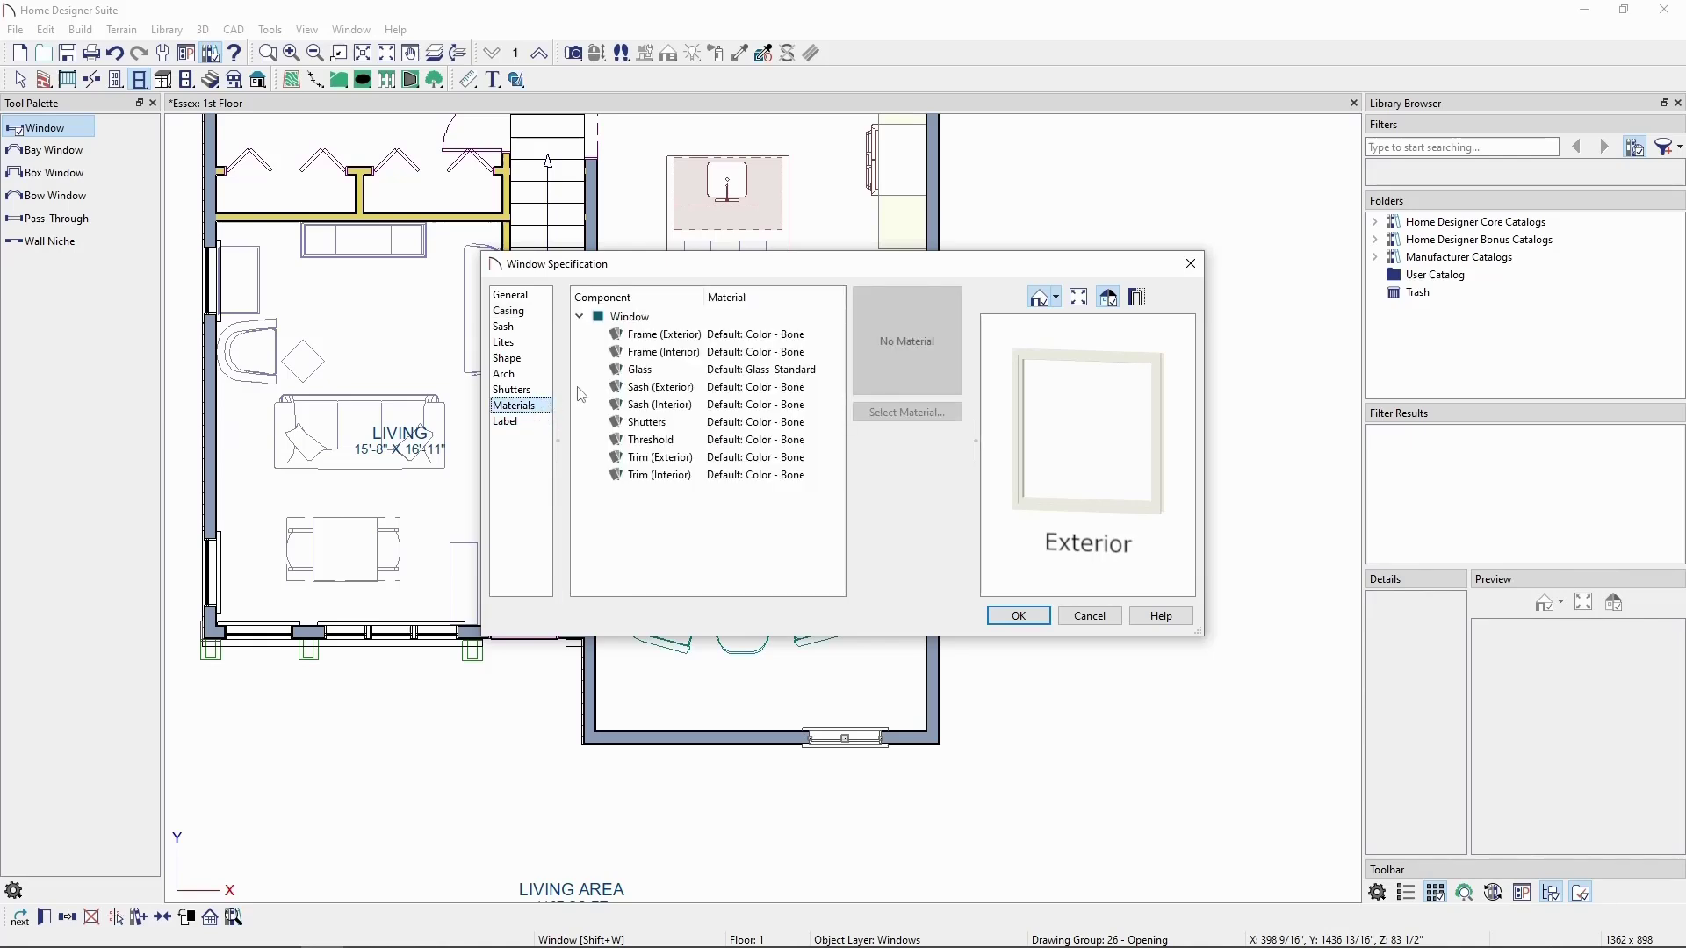
pyautogui.click(665, 375)
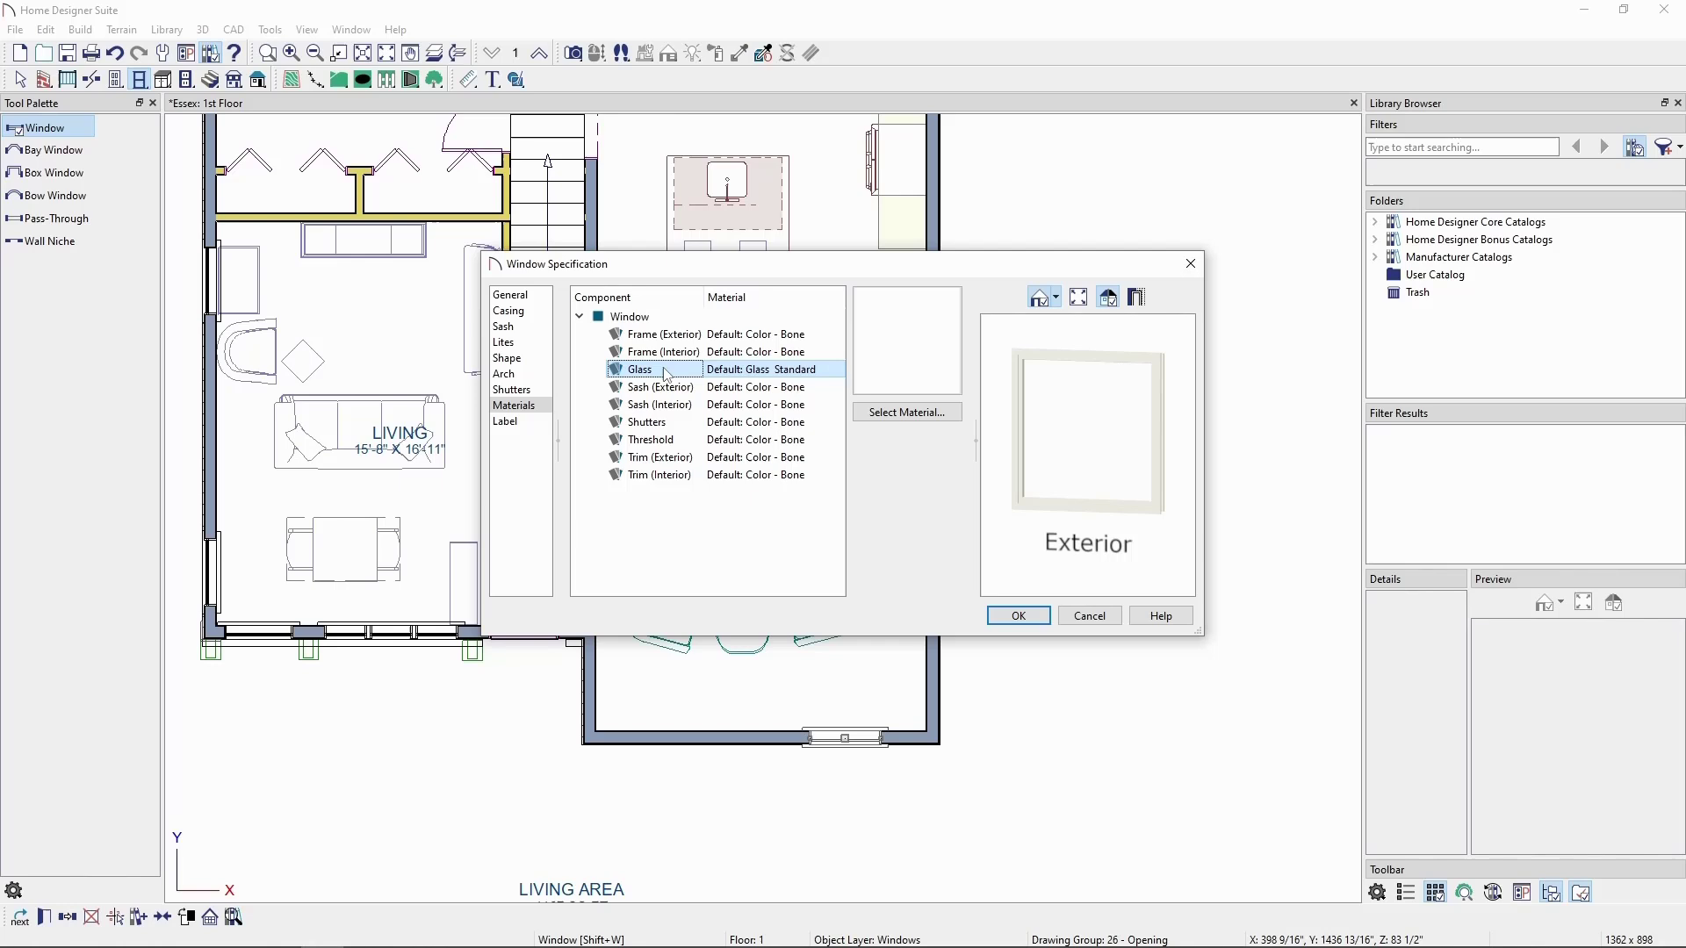
pyautogui.click(916, 416)
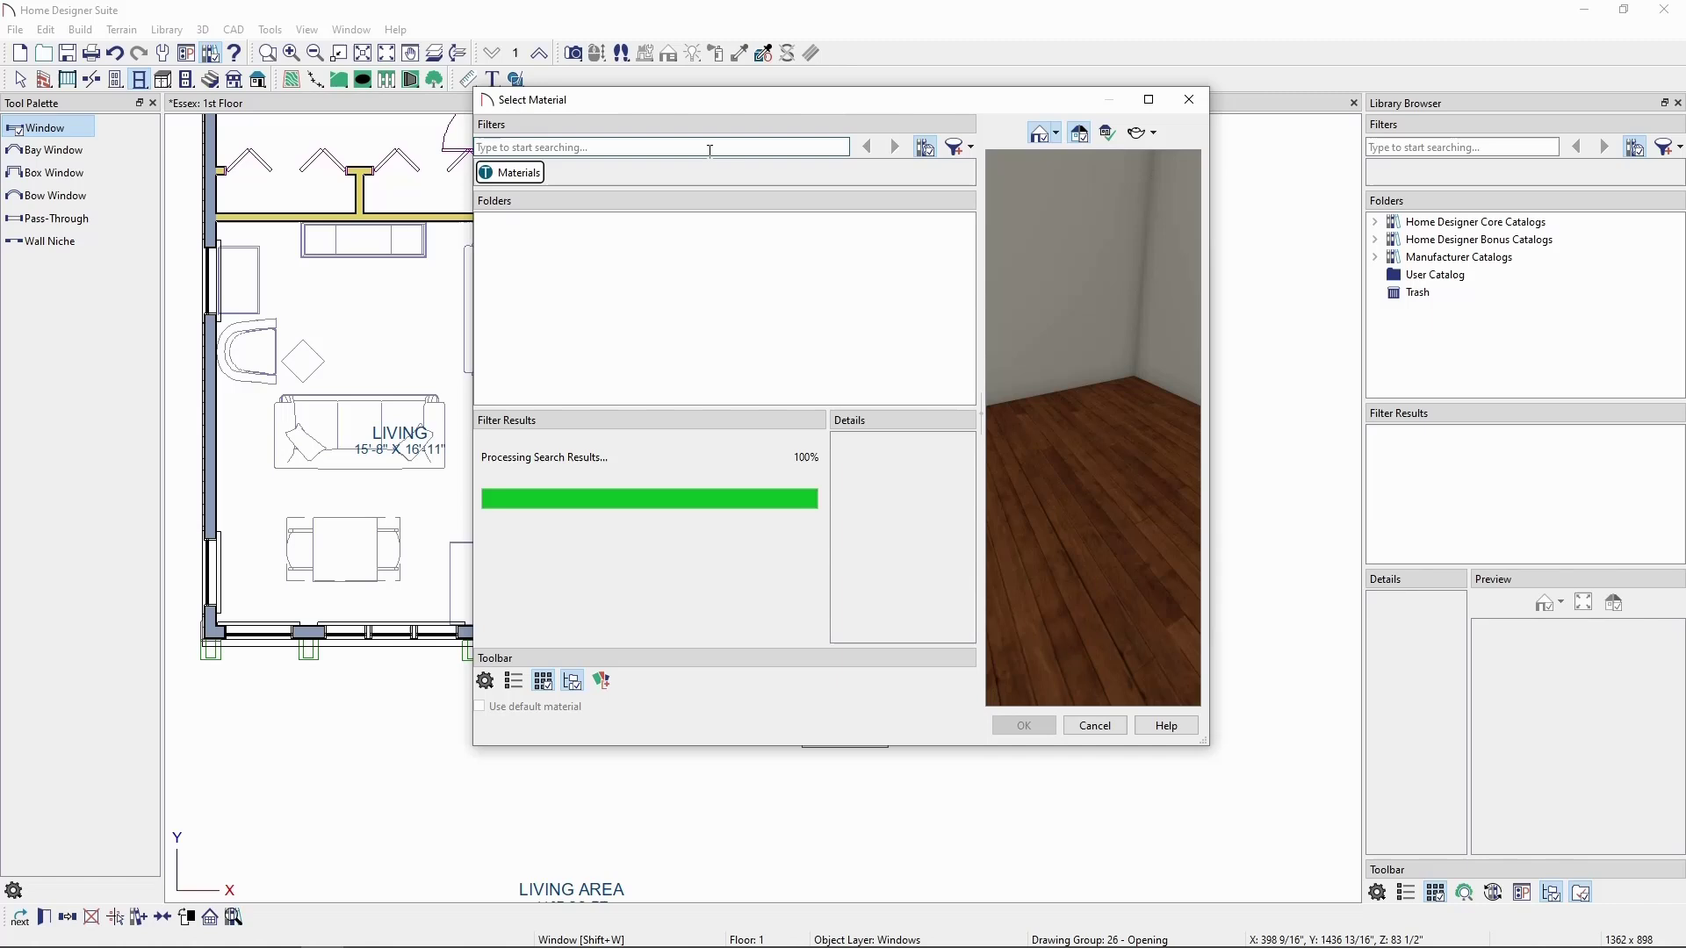
# - Search the material library for 'screen' and choose the Screen material
pyautogui.click(709, 150)
pyautogui.write('screen')
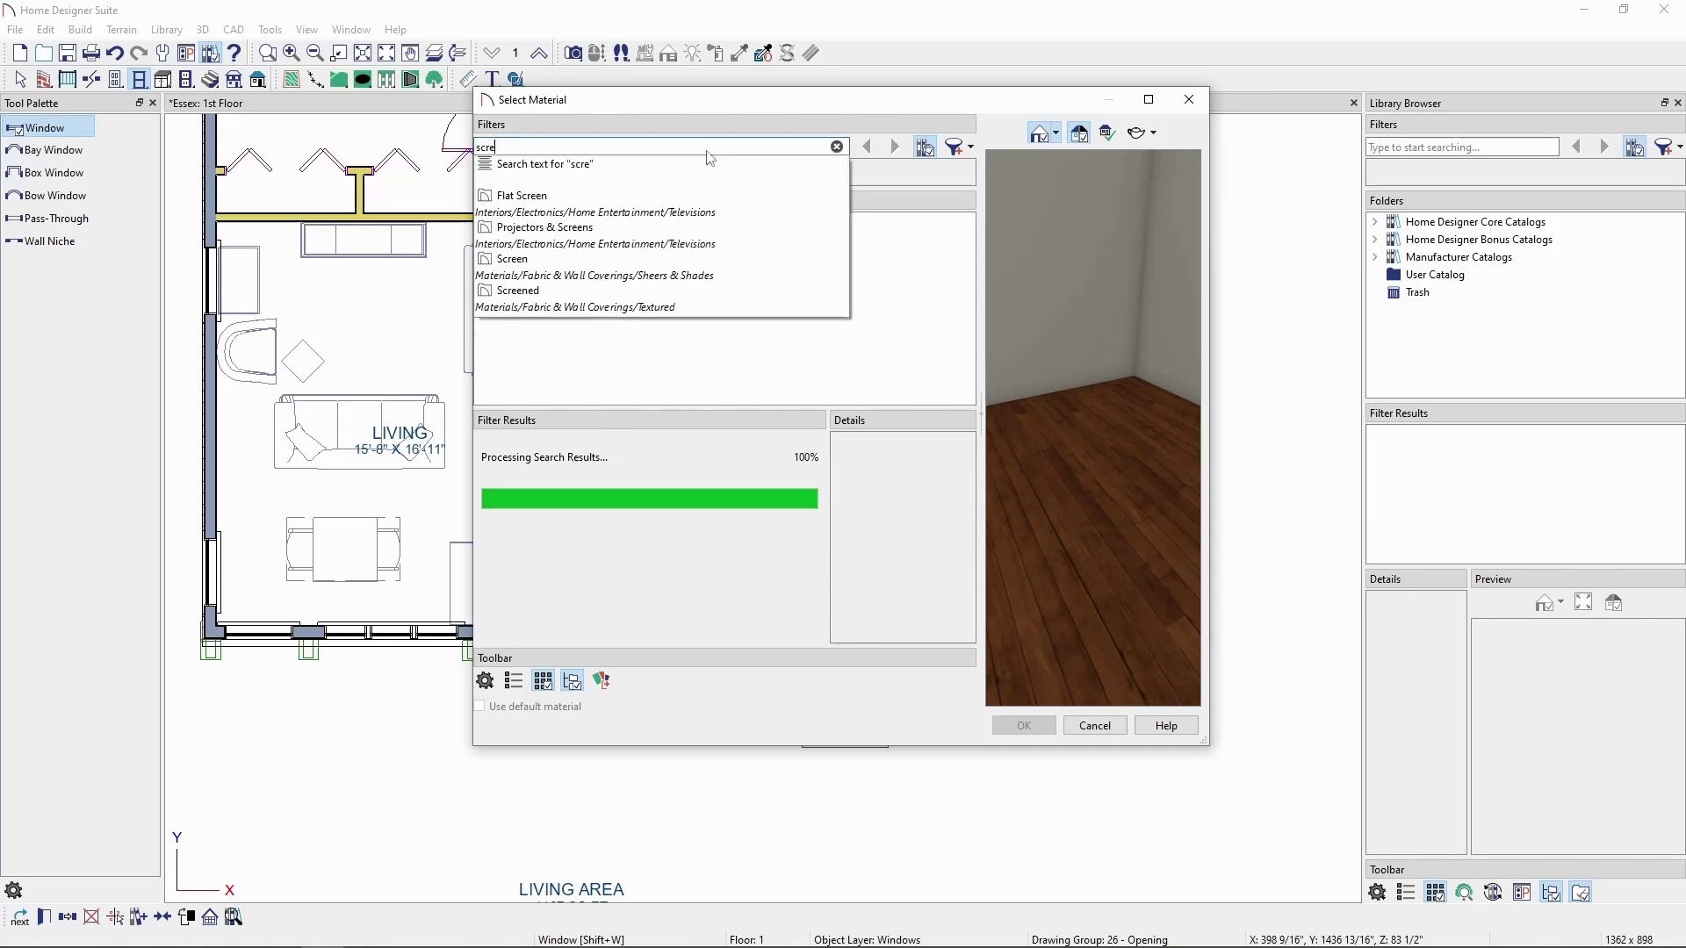
pyautogui.press('Return')
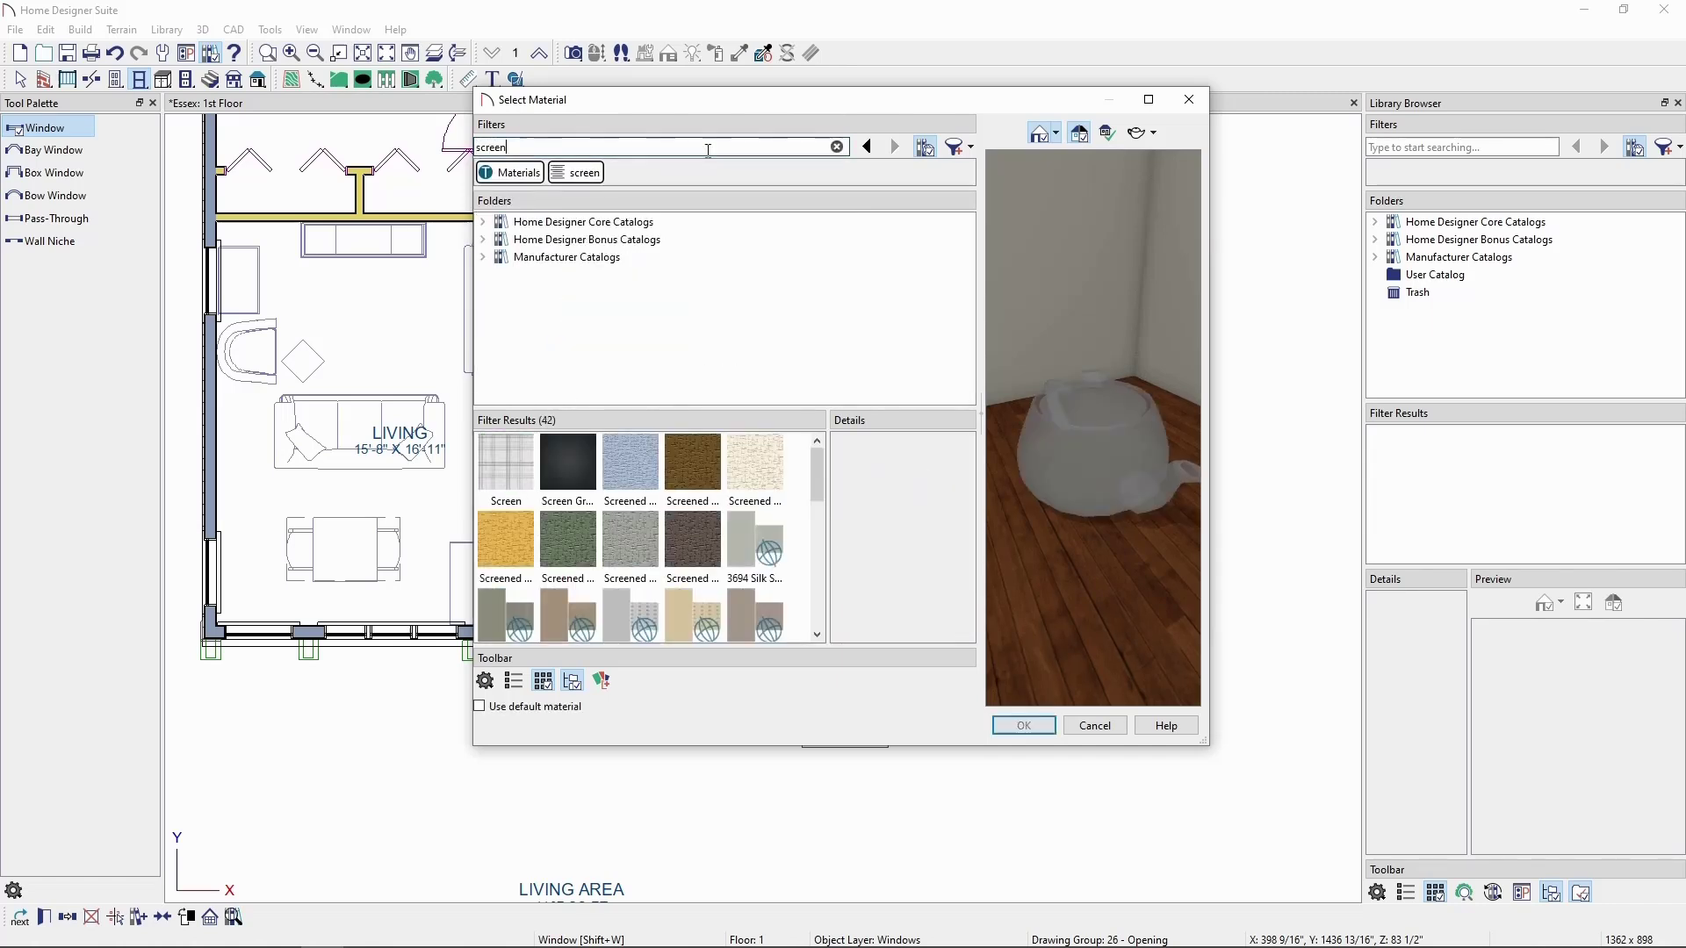
pyautogui.click(507, 468)
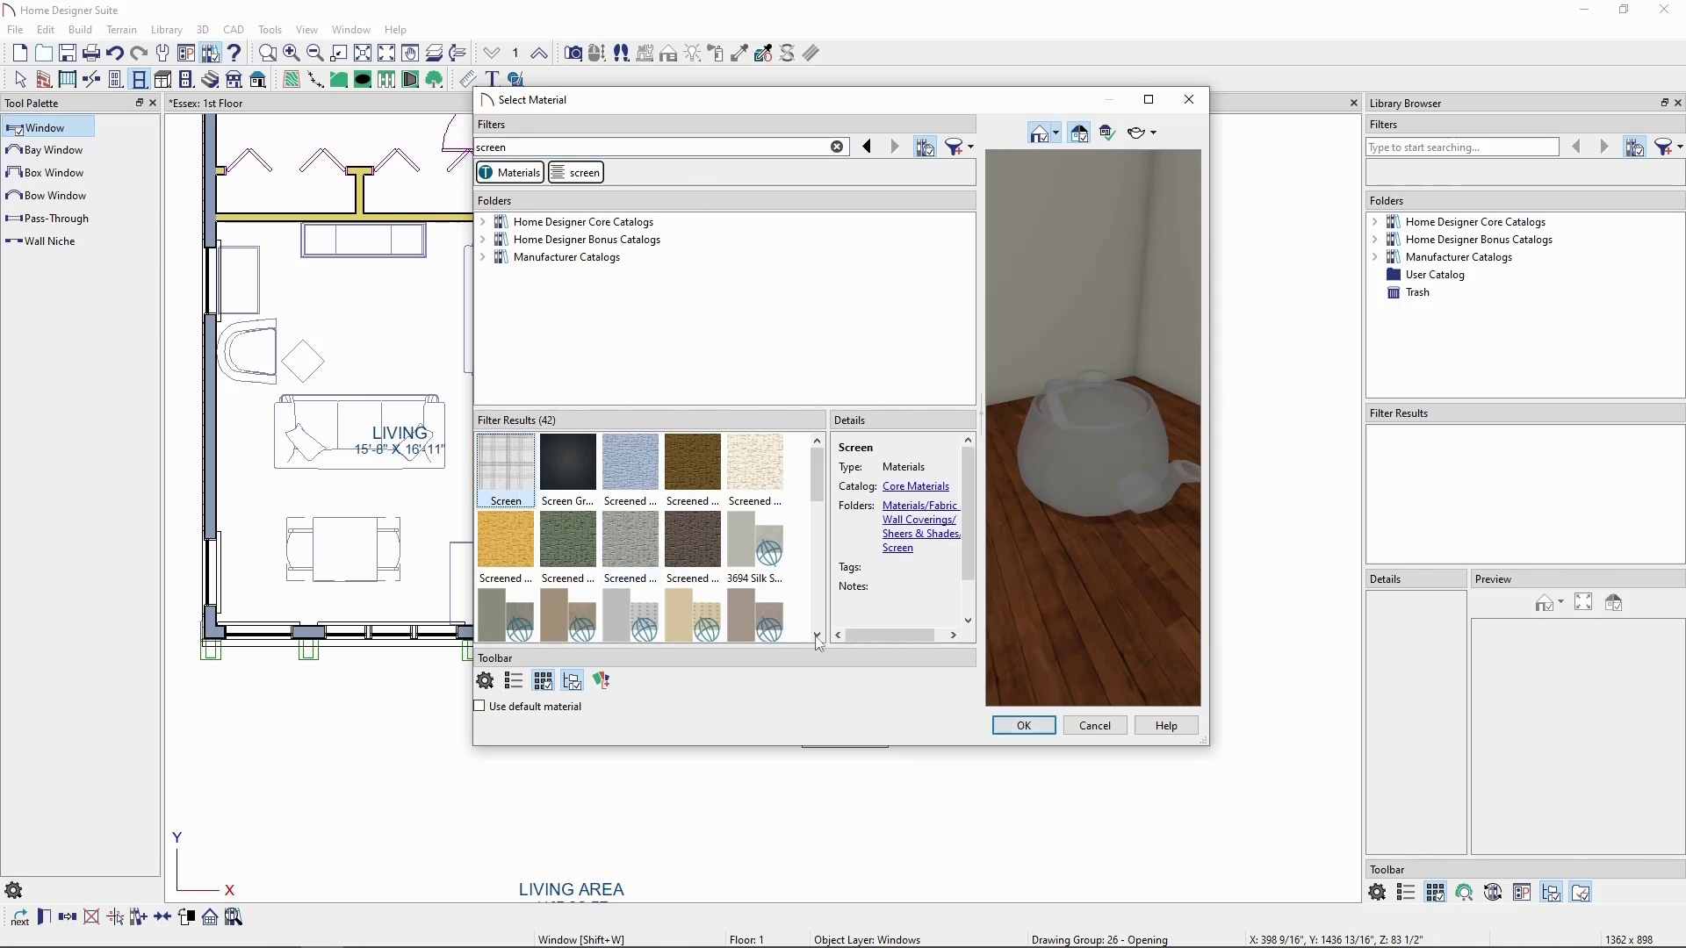
# - Confirm Screen as the glass material and close the Window Specification dialog
pyautogui.click(1024, 726)
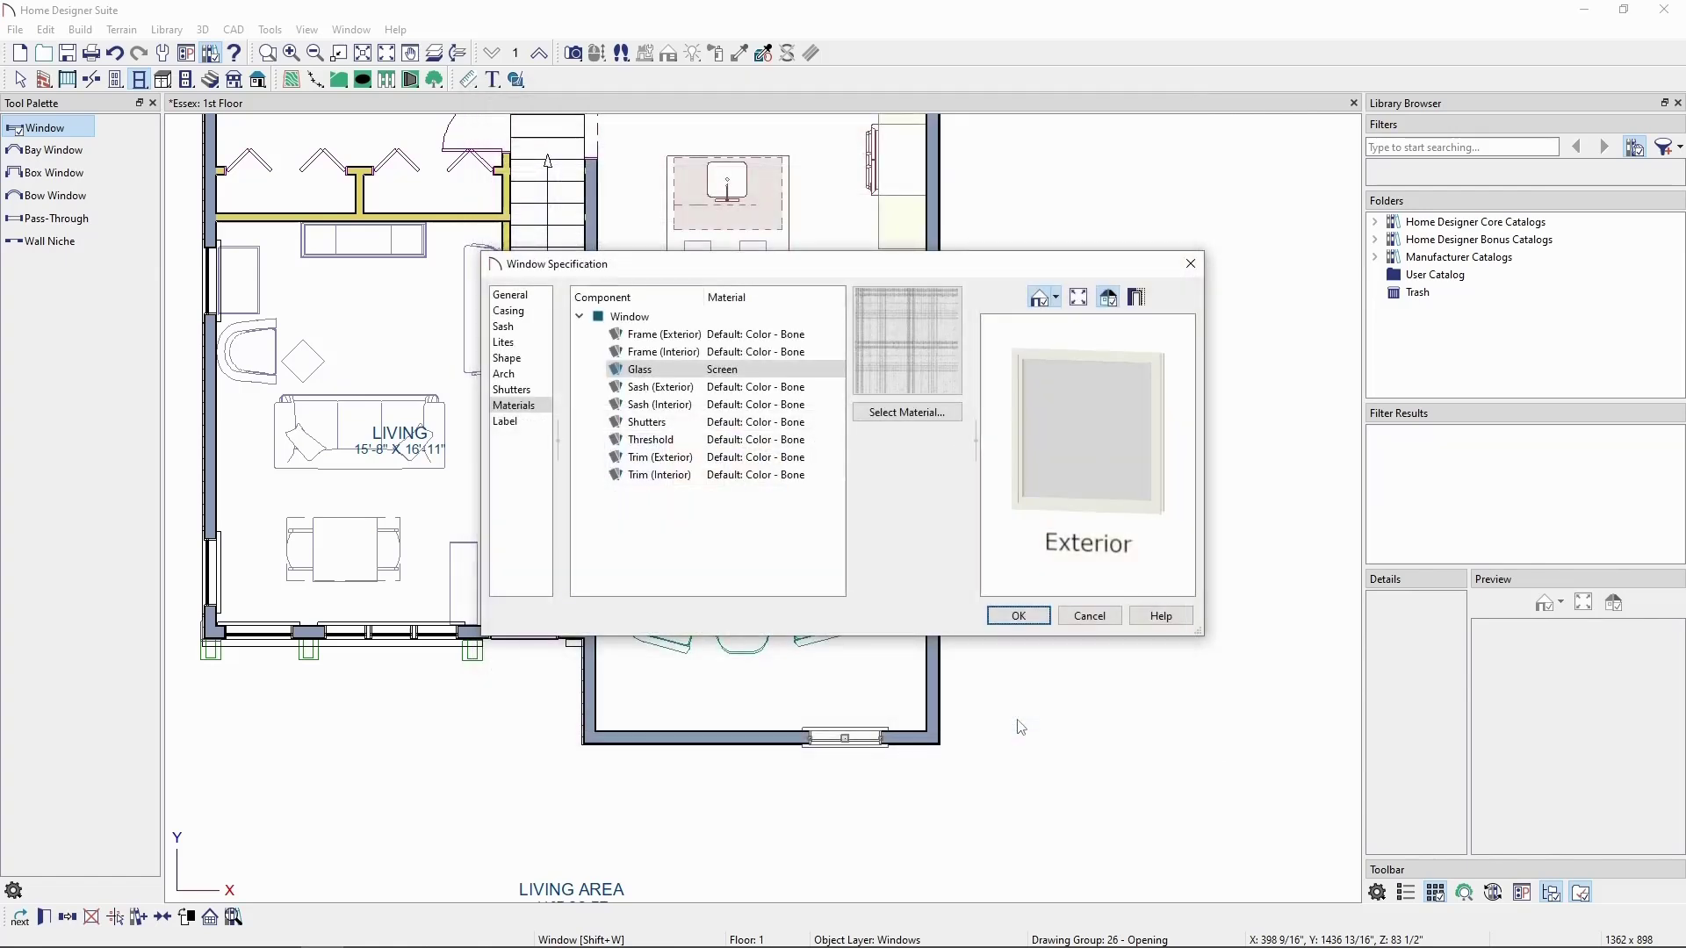
pyautogui.click(1023, 620)
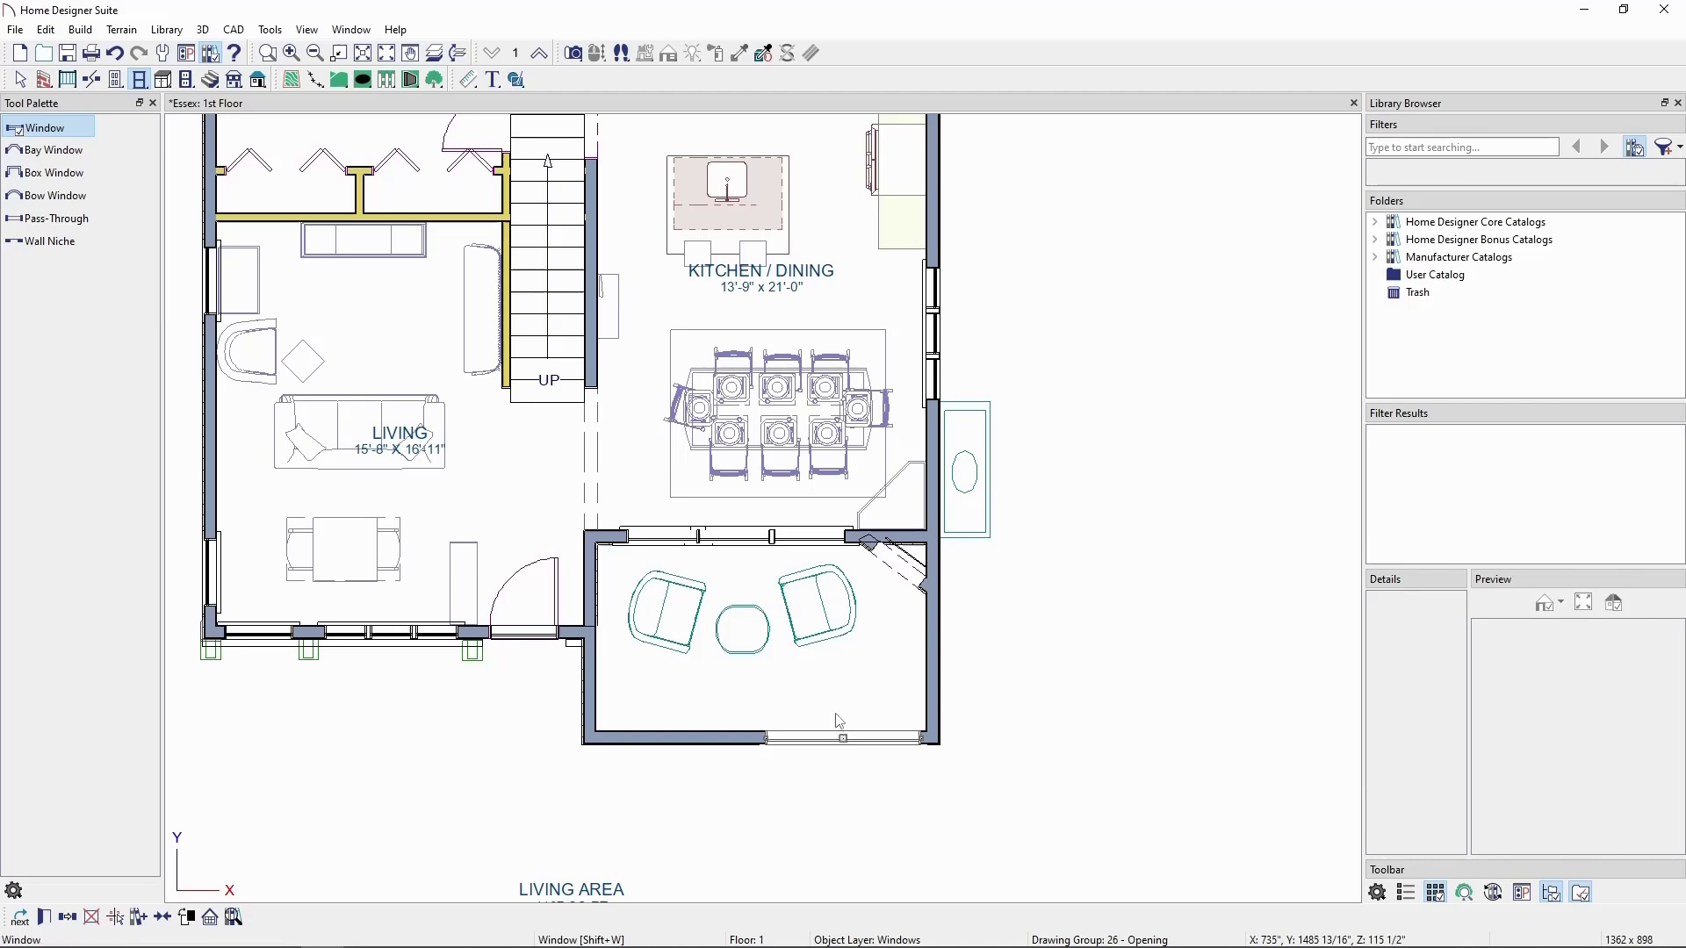
# - Copy the screened window and paste copies into the porch's bottom and right walls
pyautogui.click(45, 30)
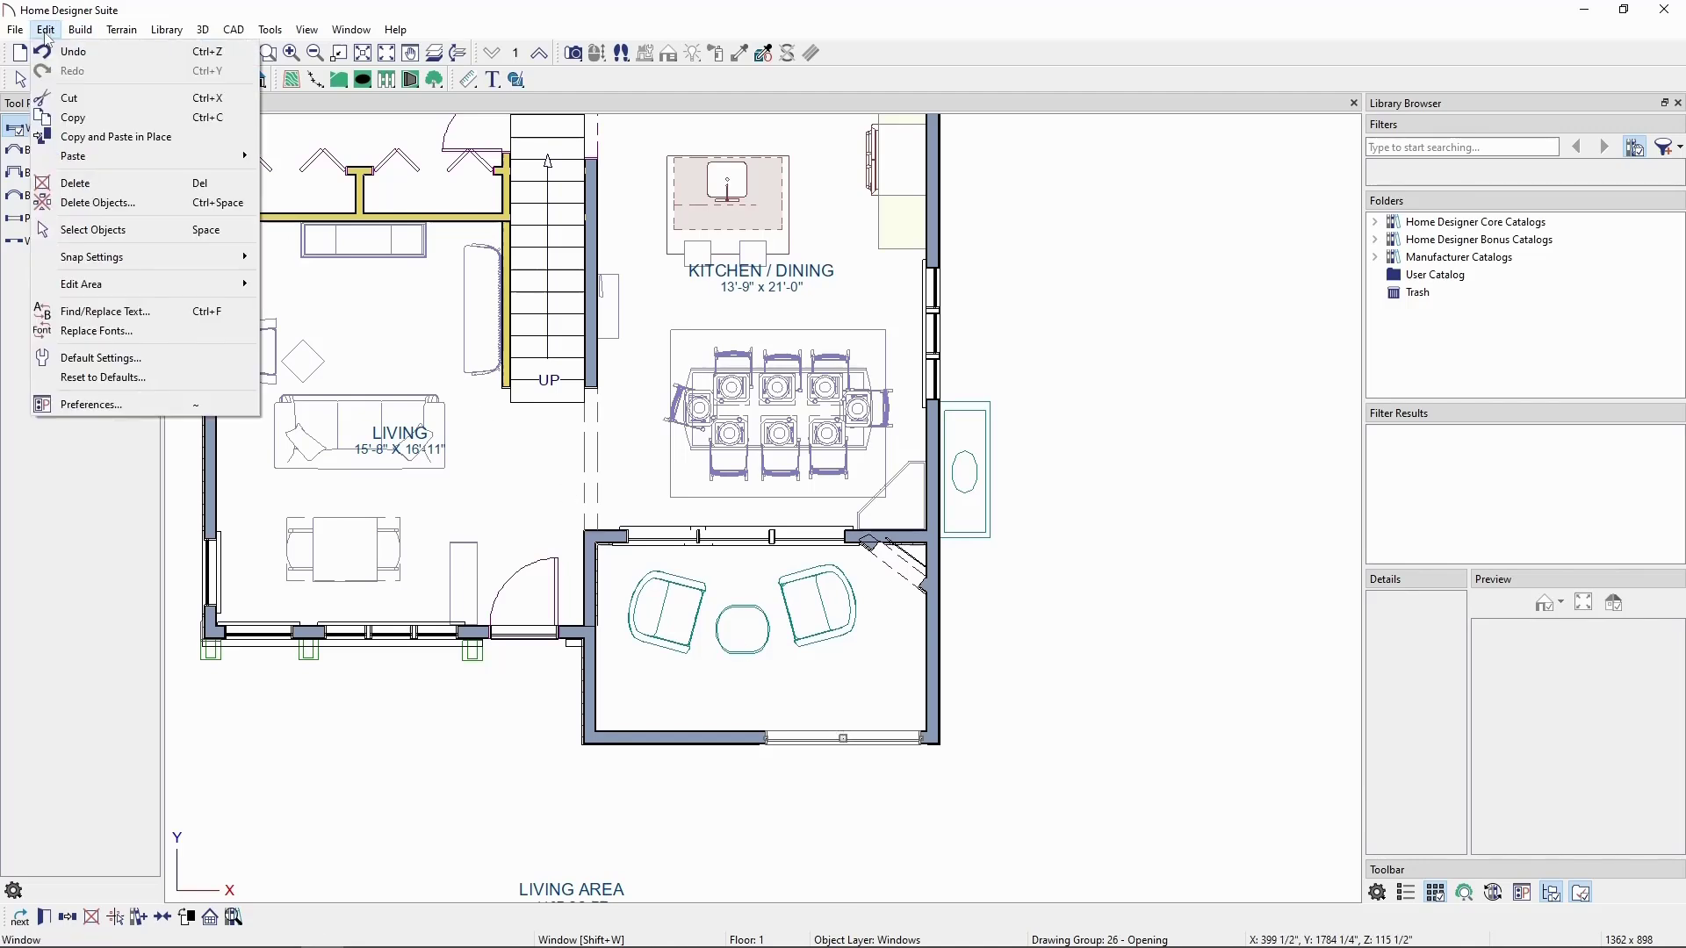
pyautogui.click(80, 123)
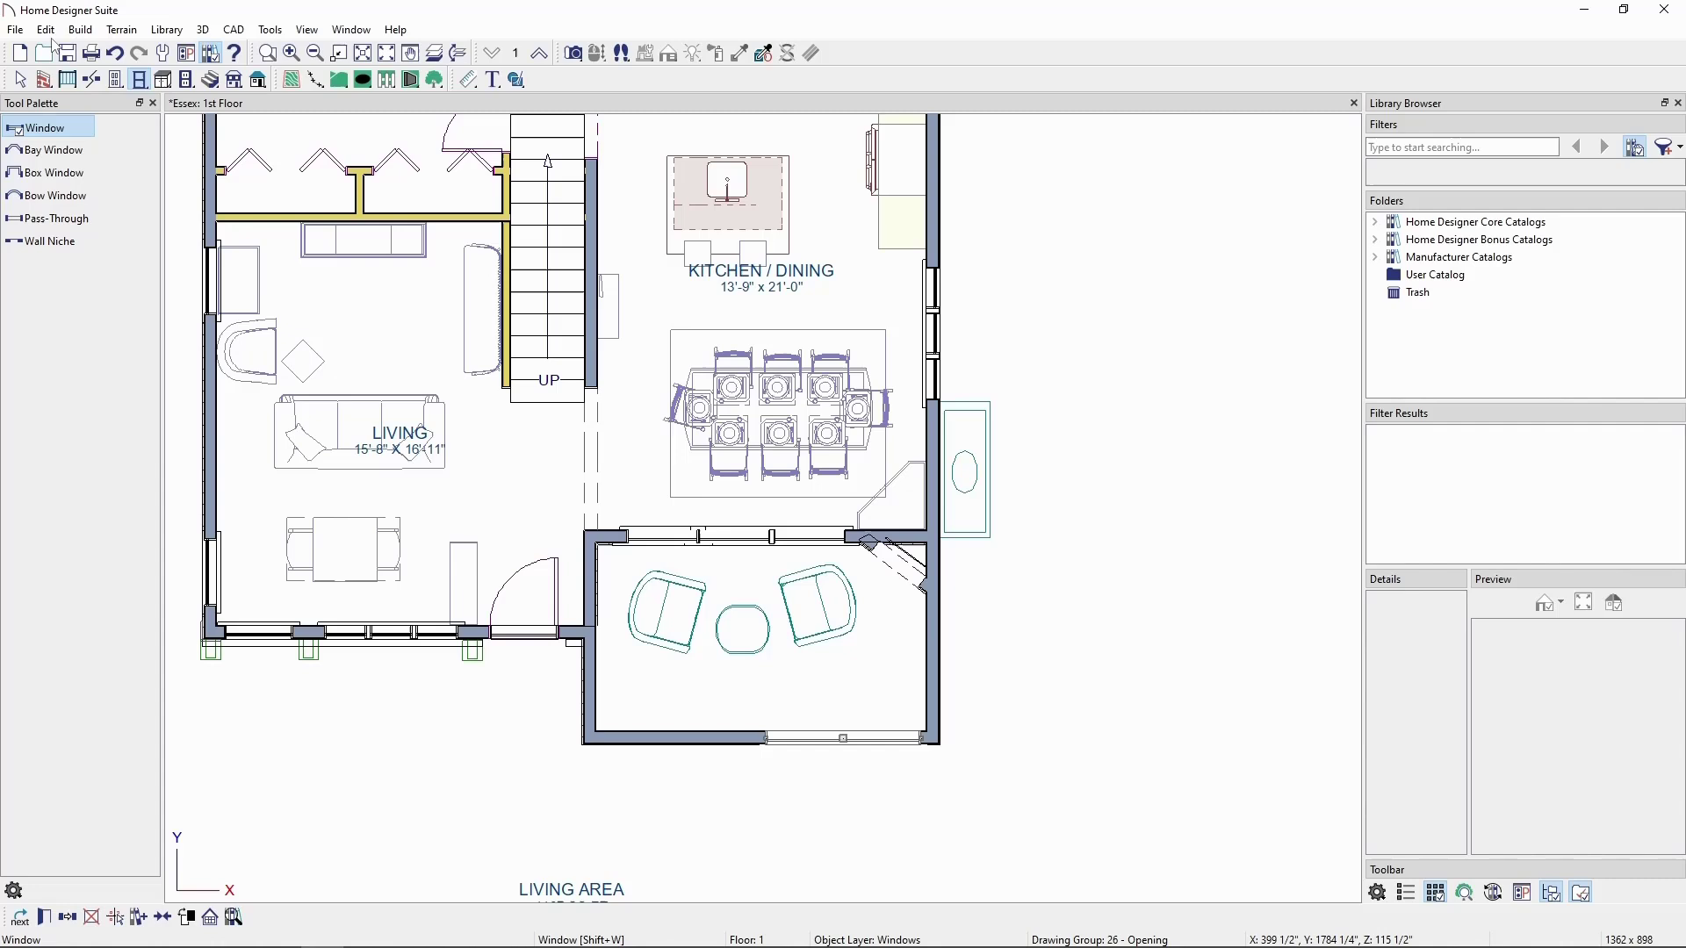
pyautogui.click(48, 32)
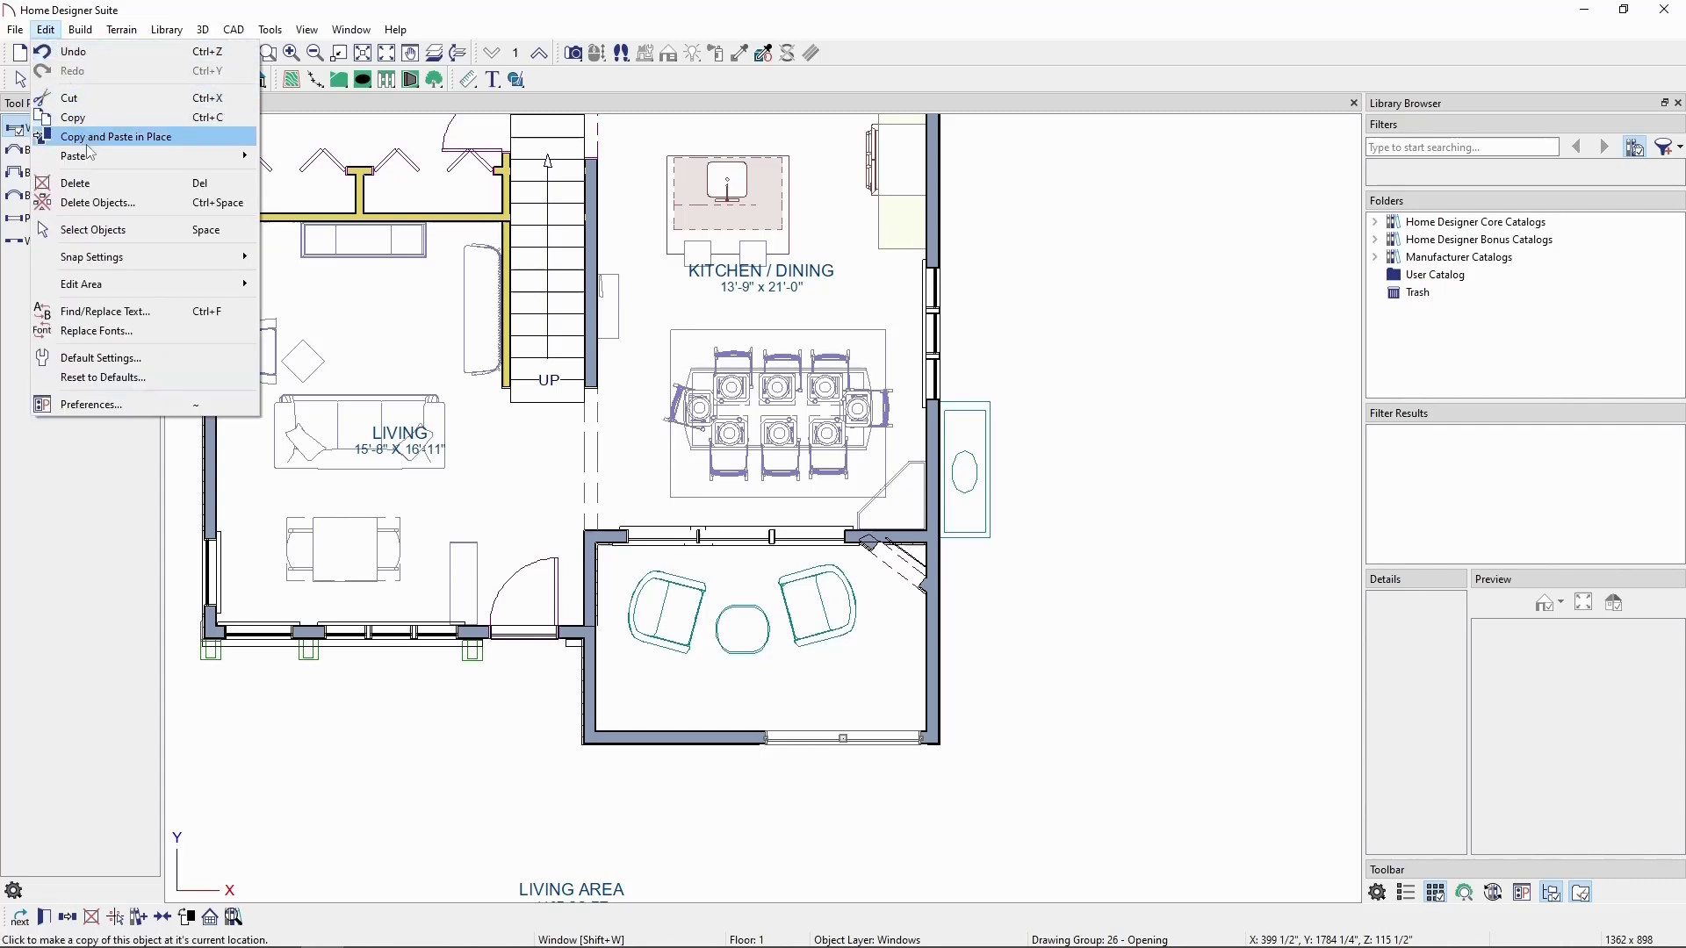
pyautogui.moveTo(74, 156)
pyautogui.click(301, 155)
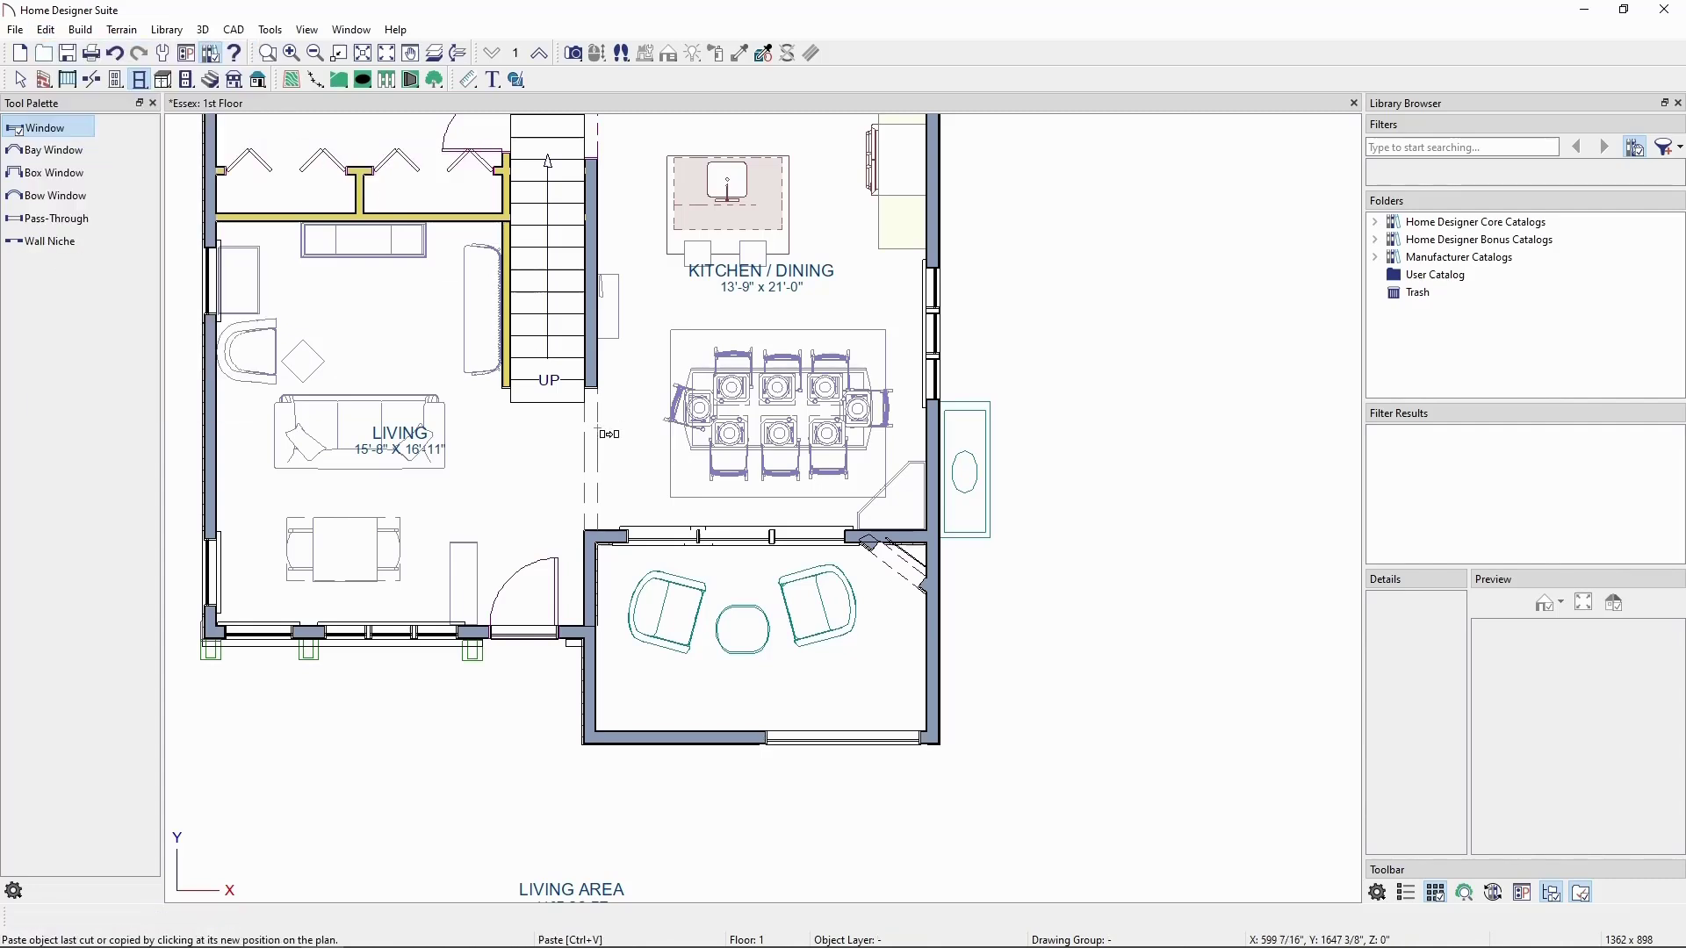
pyautogui.click(693, 745)
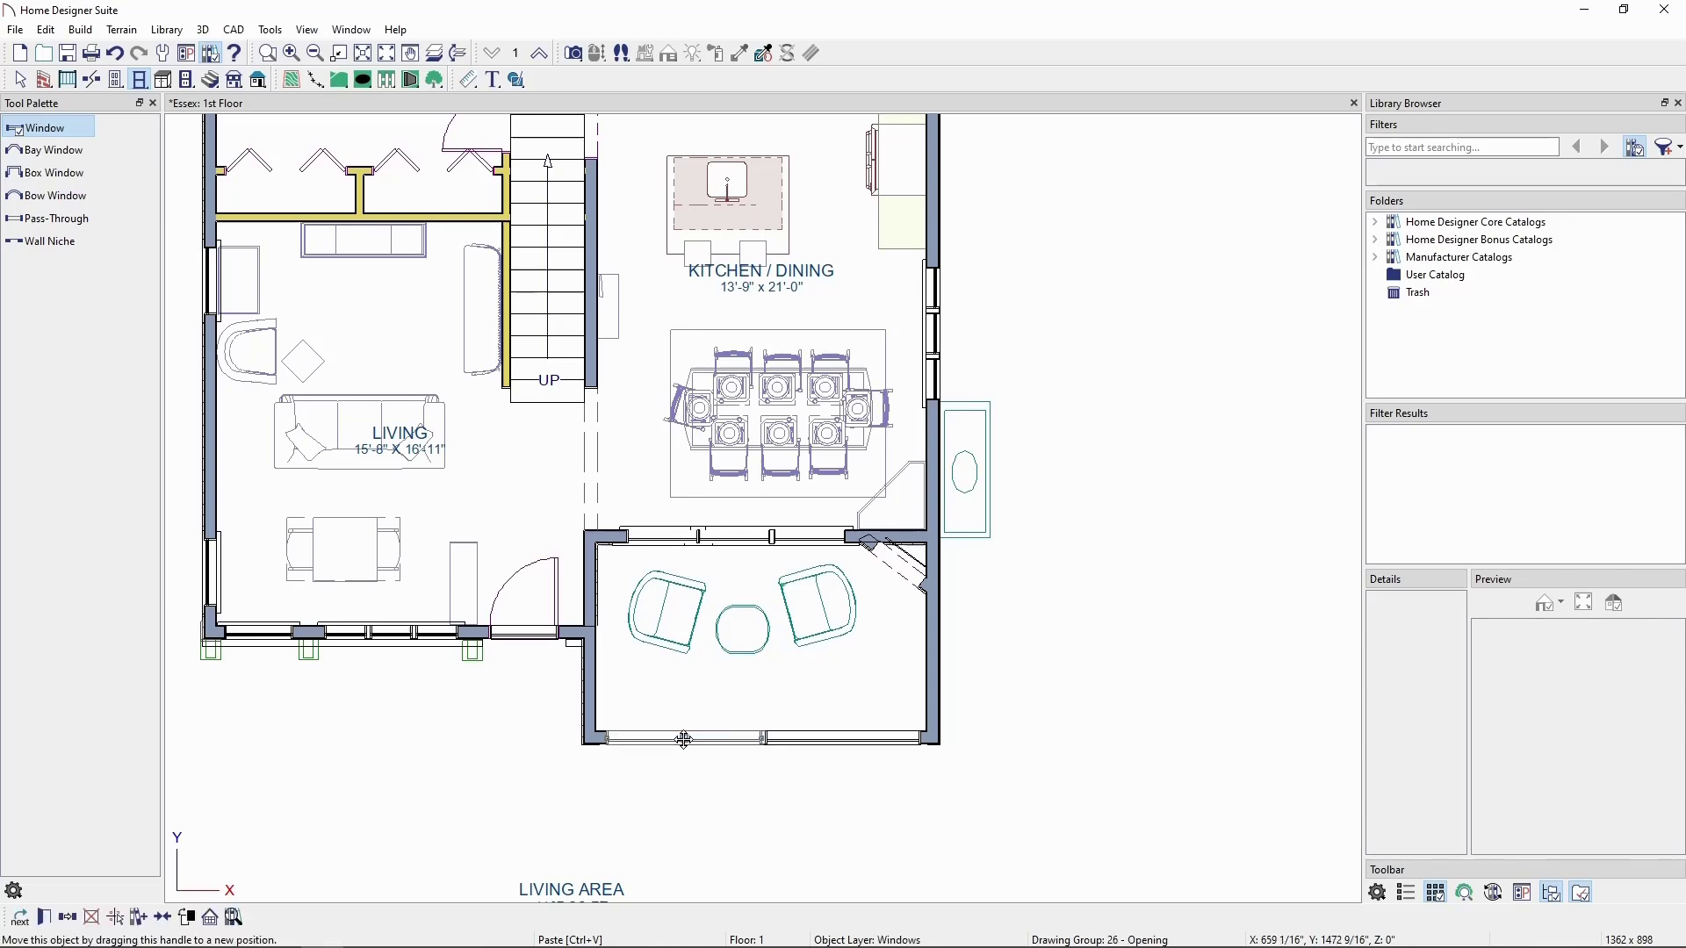
pyautogui.click(45, 29)
pyautogui.moveTo(73, 155)
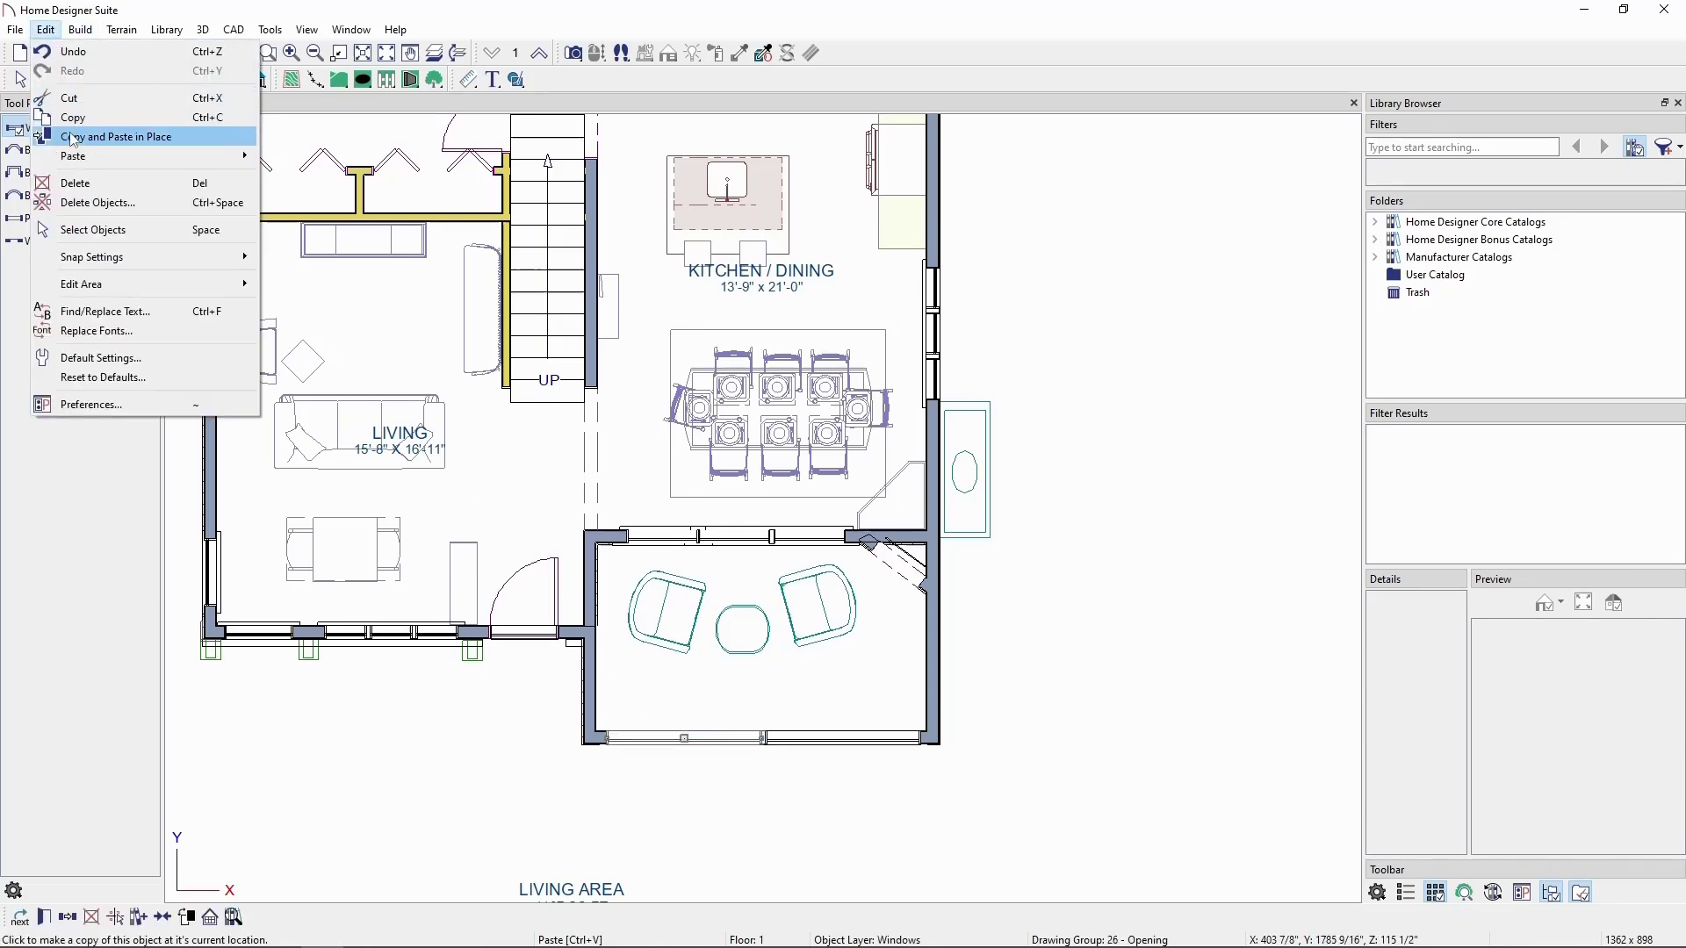
pyautogui.click(72, 51)
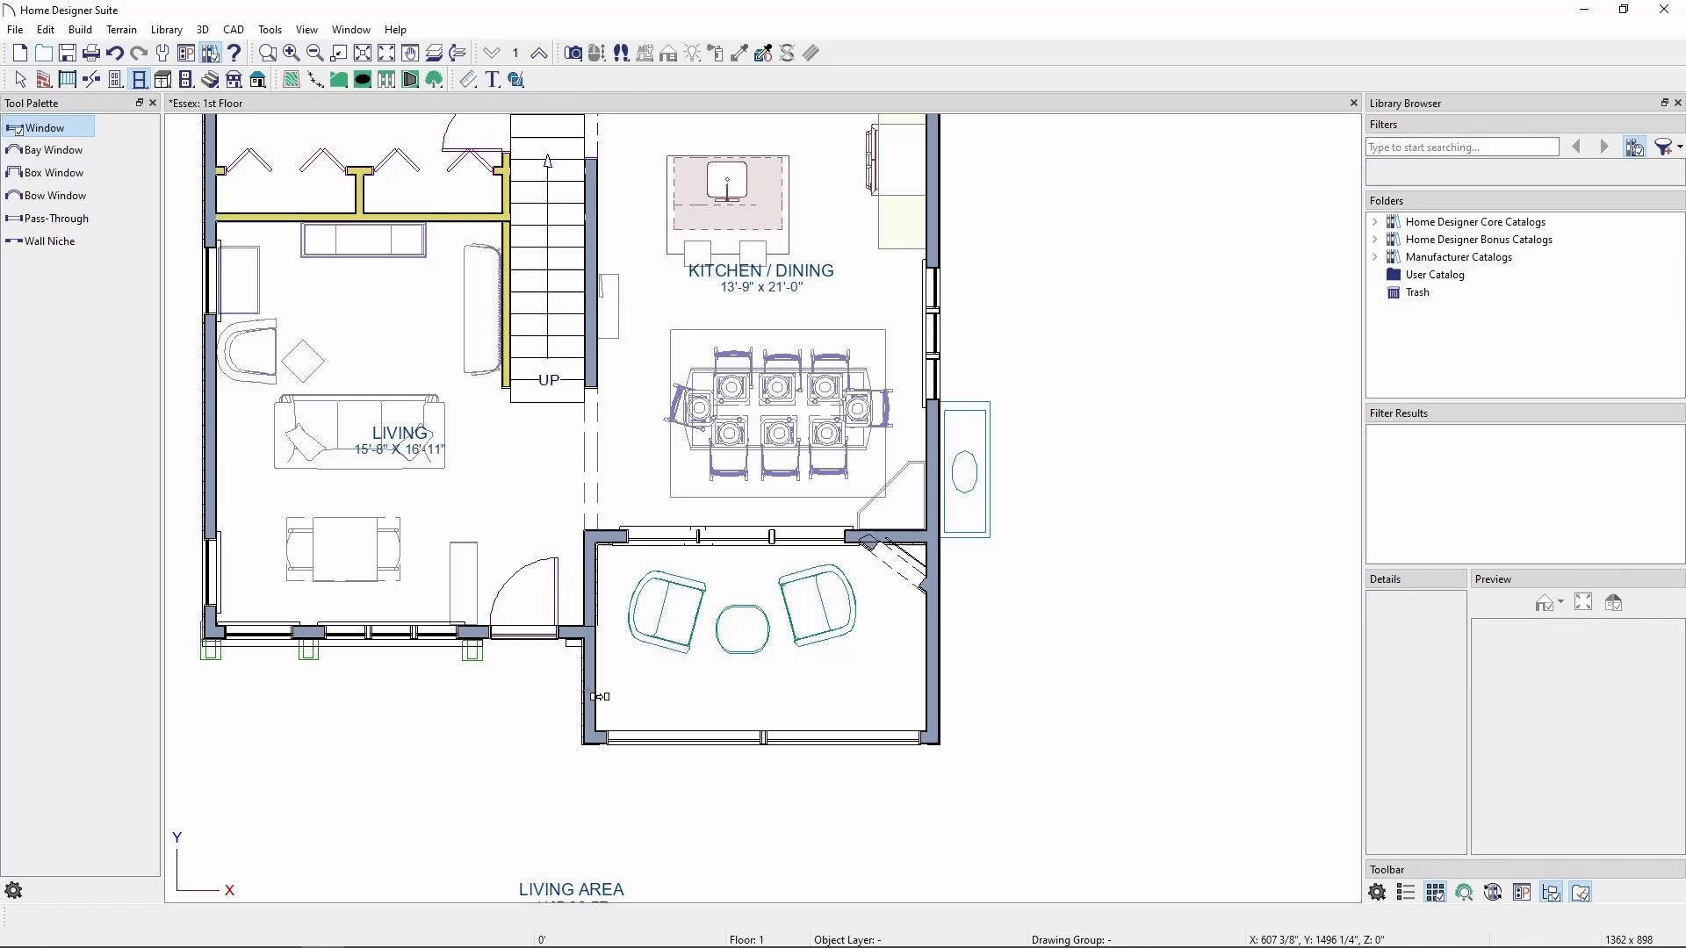
pyautogui.click(45, 30)
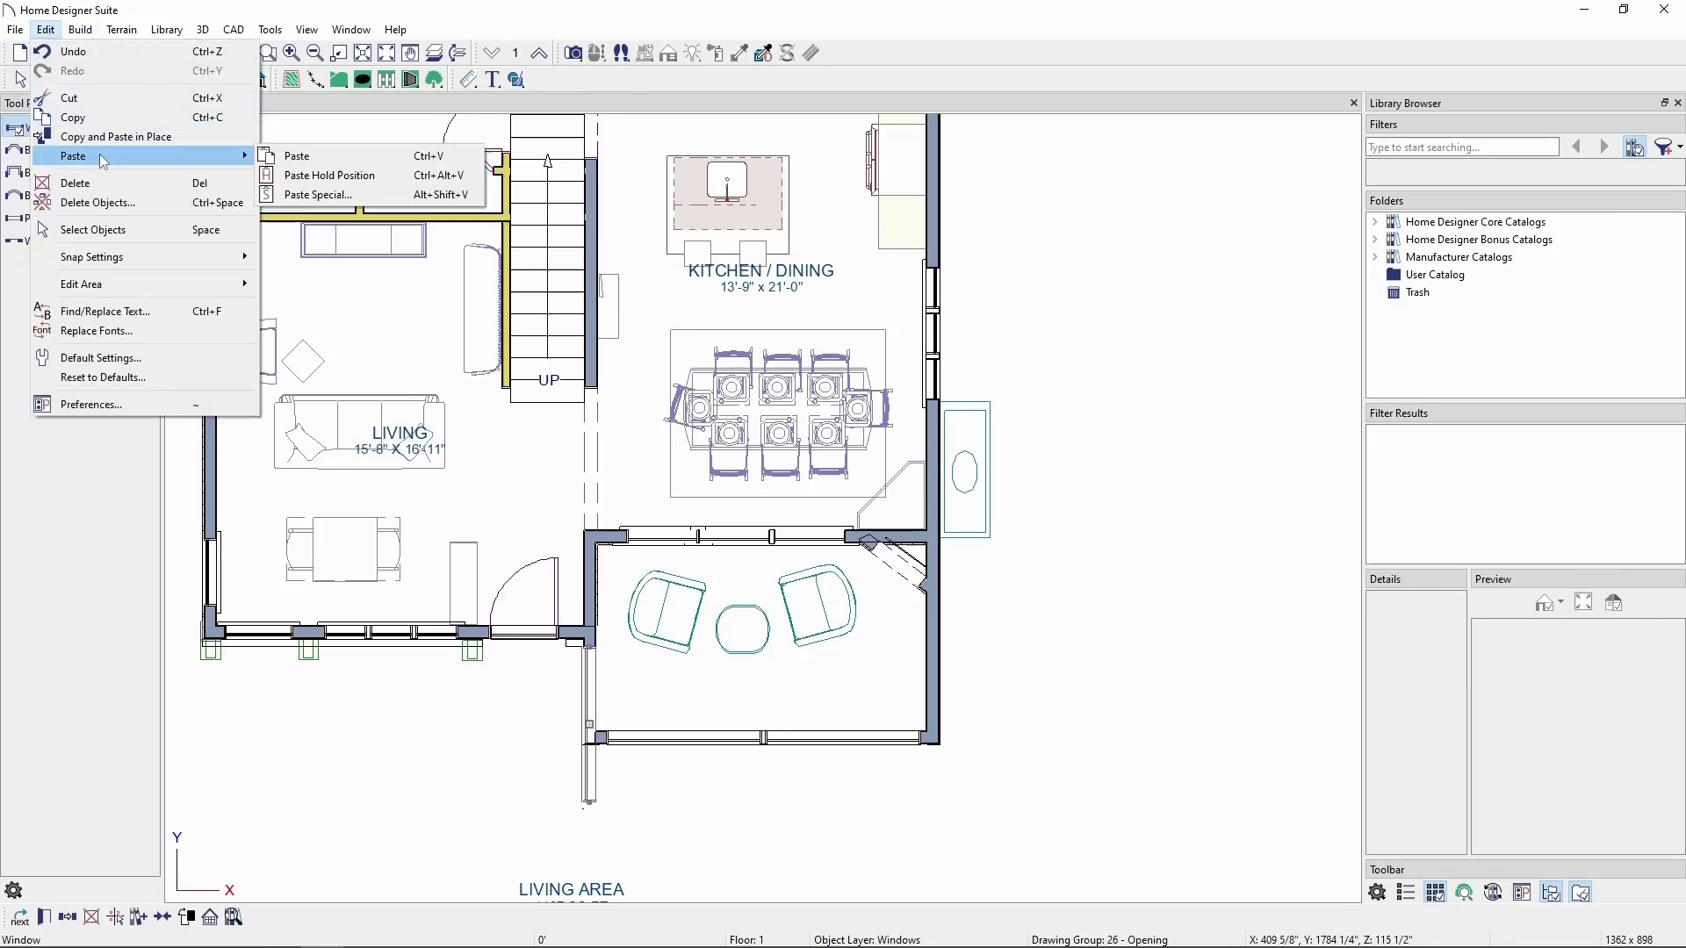
pyautogui.click(304, 158)
pyautogui.click(931, 670)
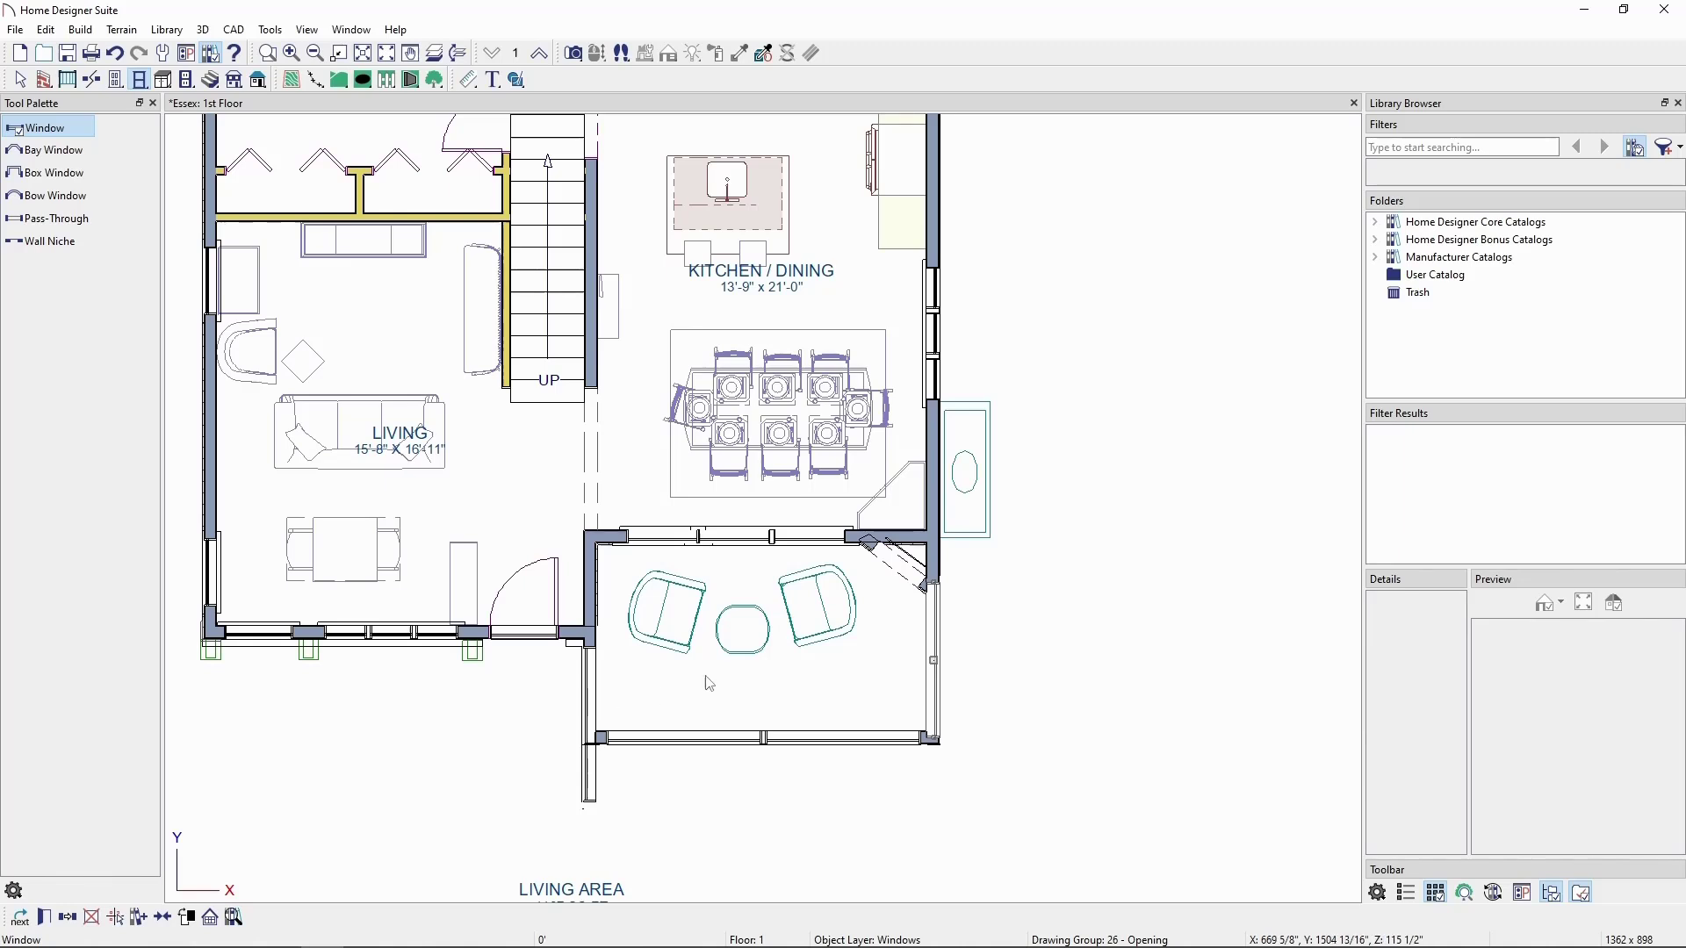
# - Drag the left-wall window up into its wall and adjust the right-wall window
pyautogui.press('Escape')
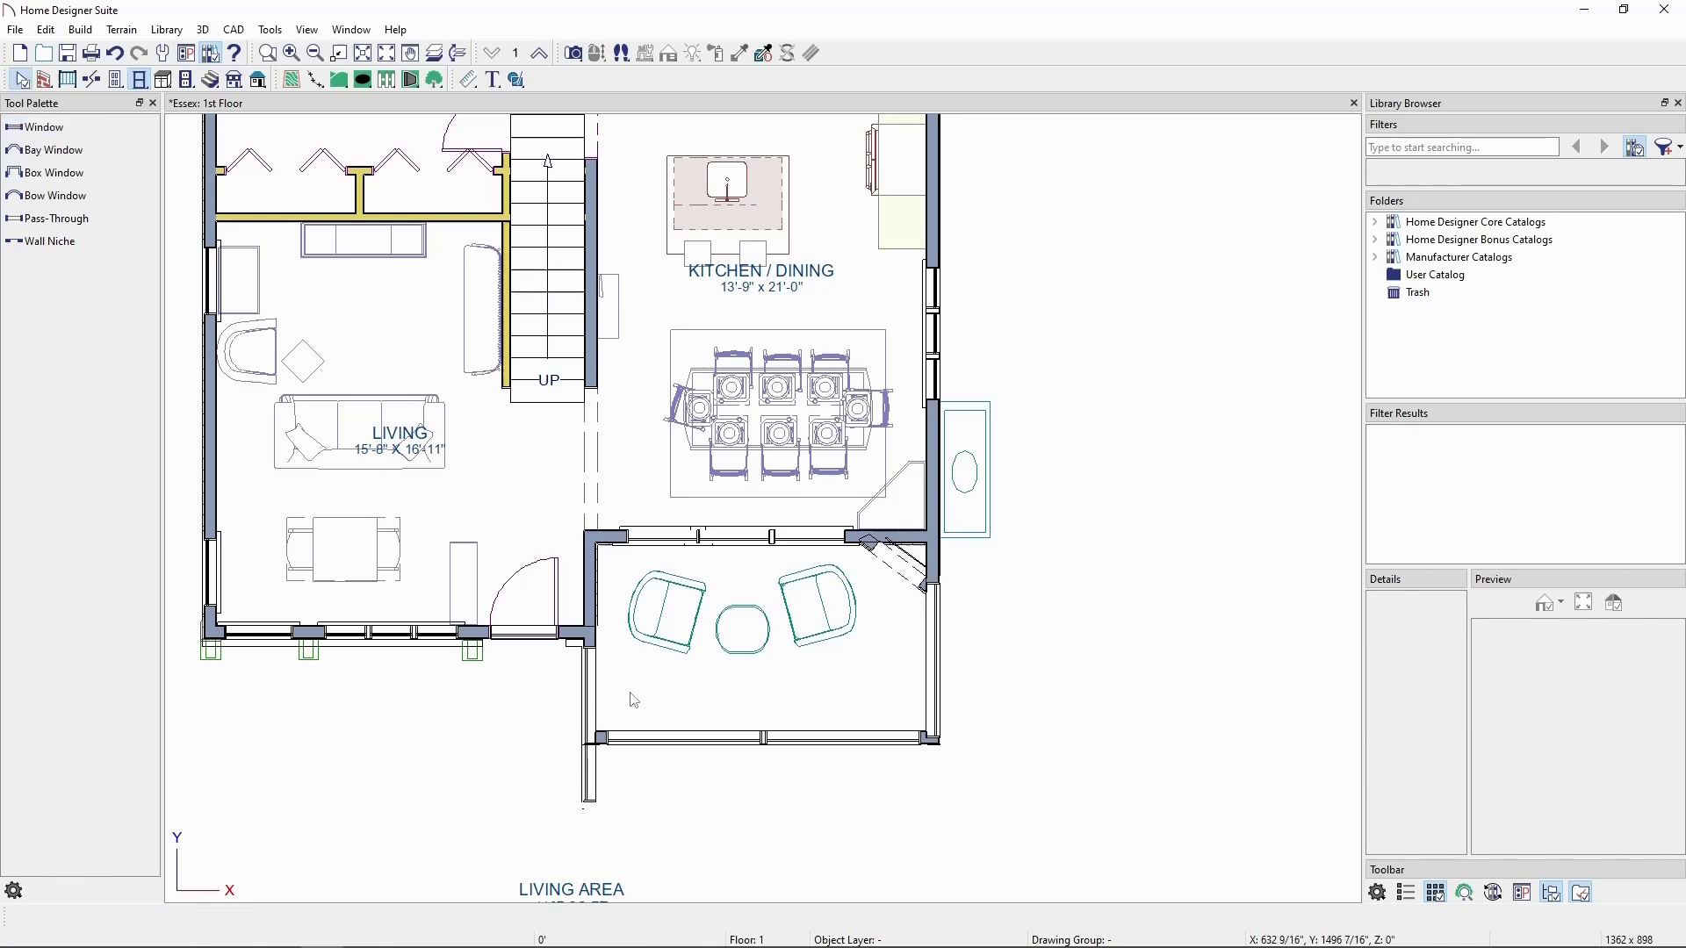
pyautogui.click(593, 788)
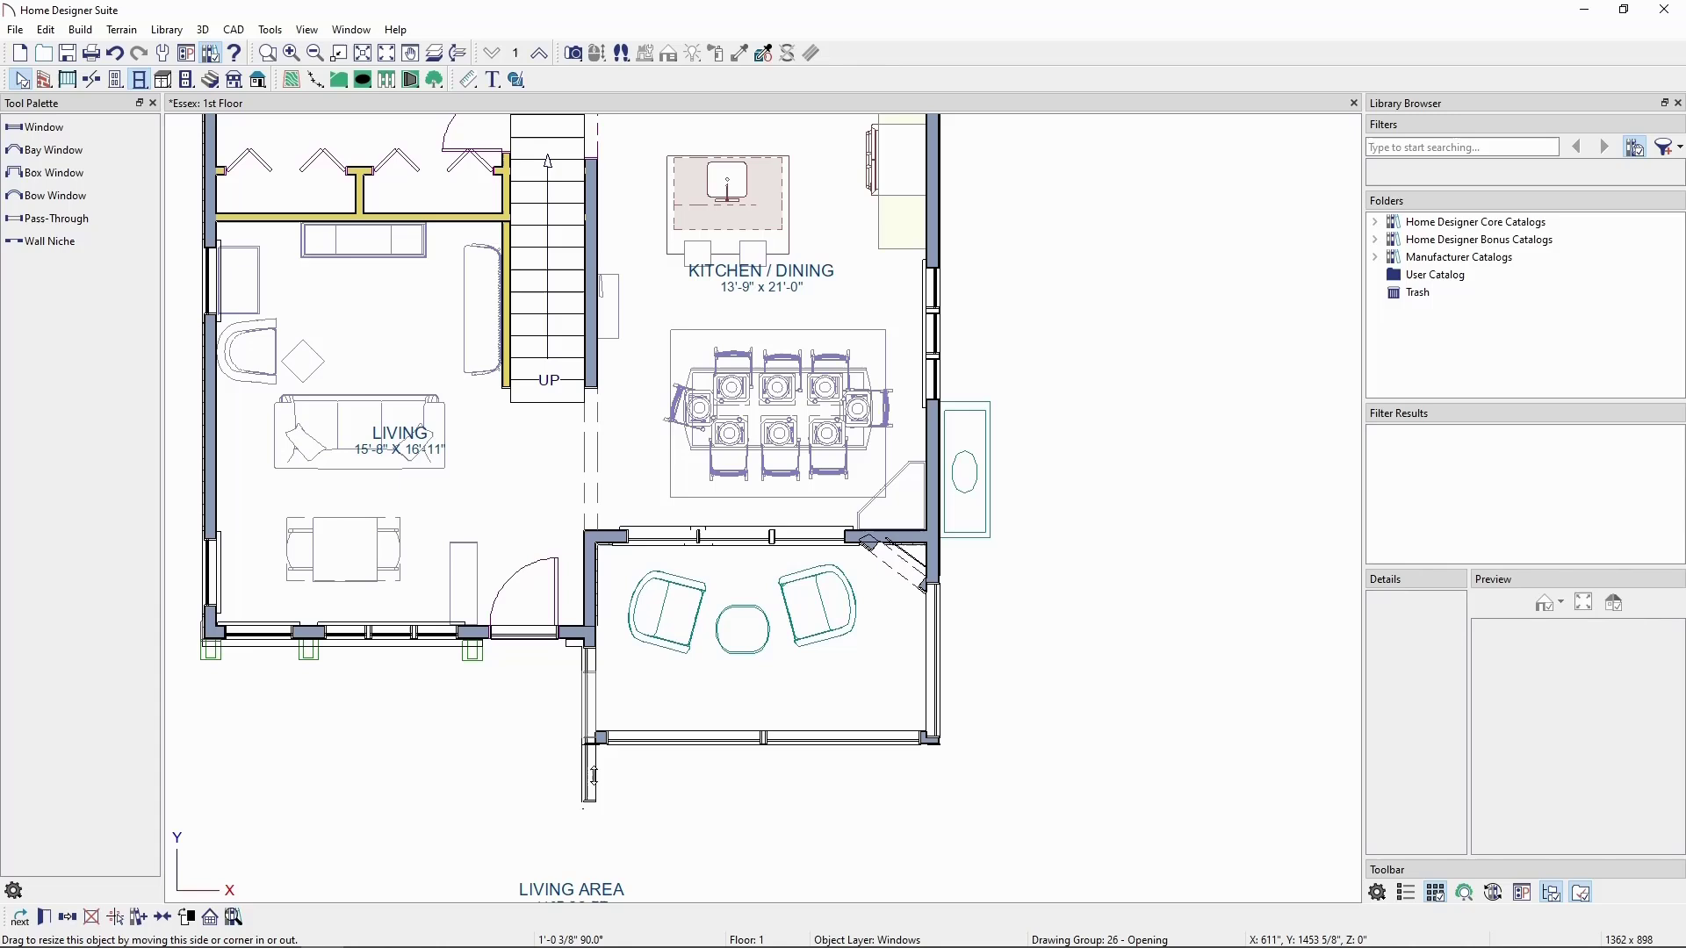
pyautogui.moveTo(593, 789); pyautogui.dragTo(592, 710)
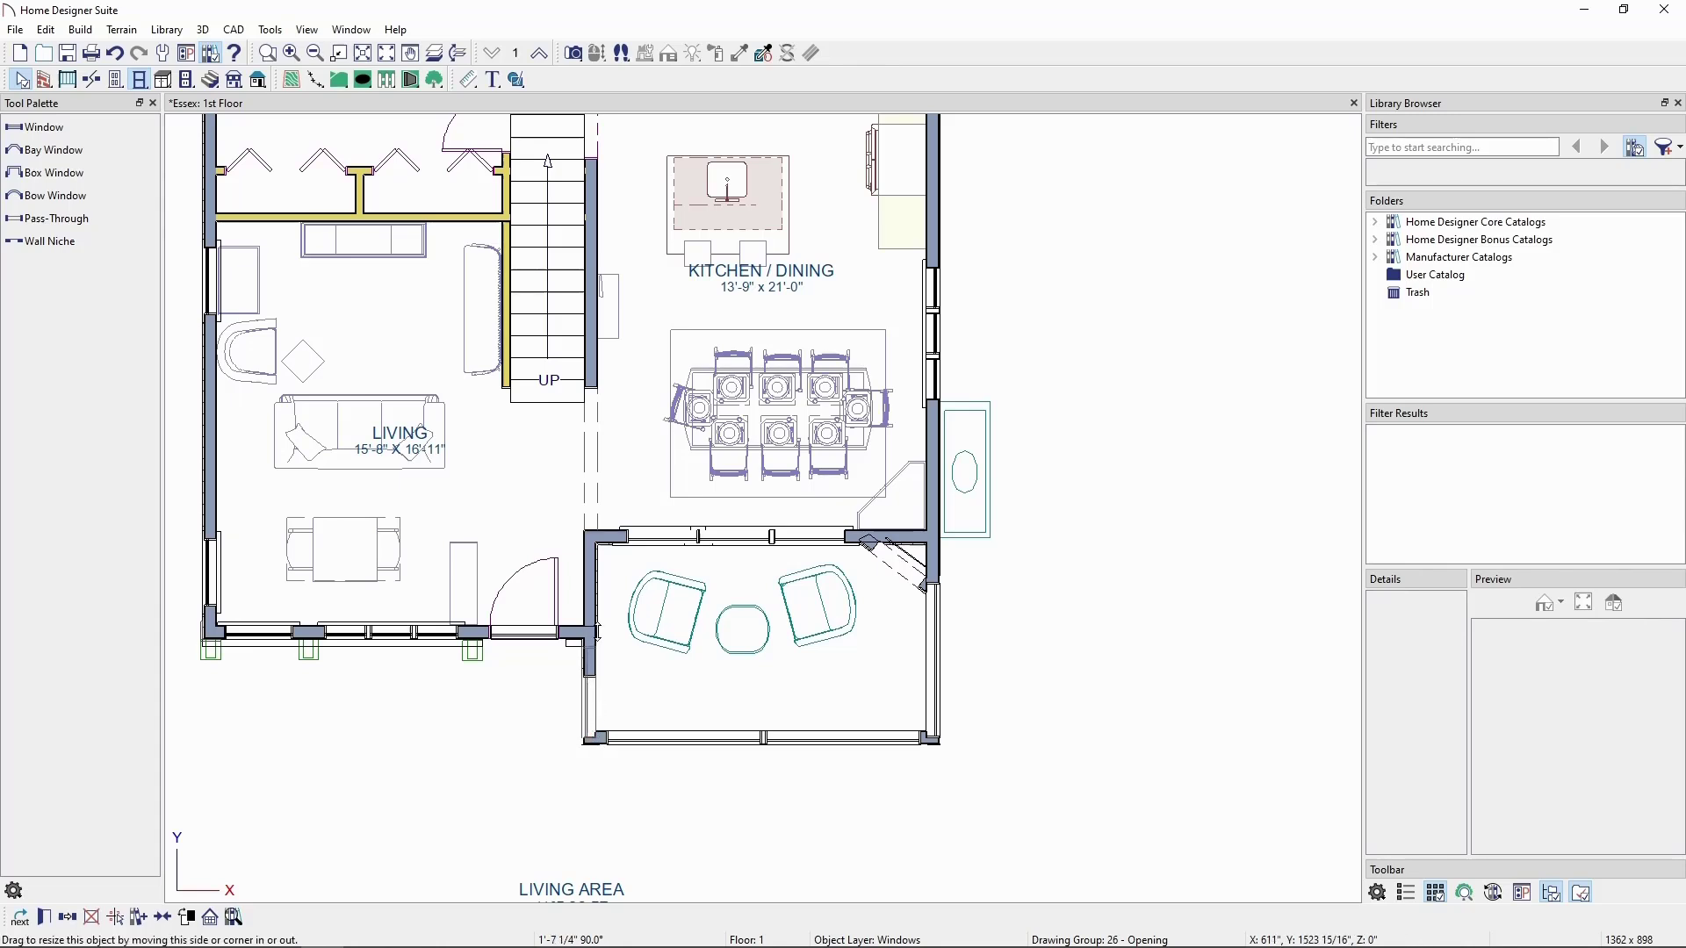
pyautogui.press('Escape')
pyautogui.click(931, 725)
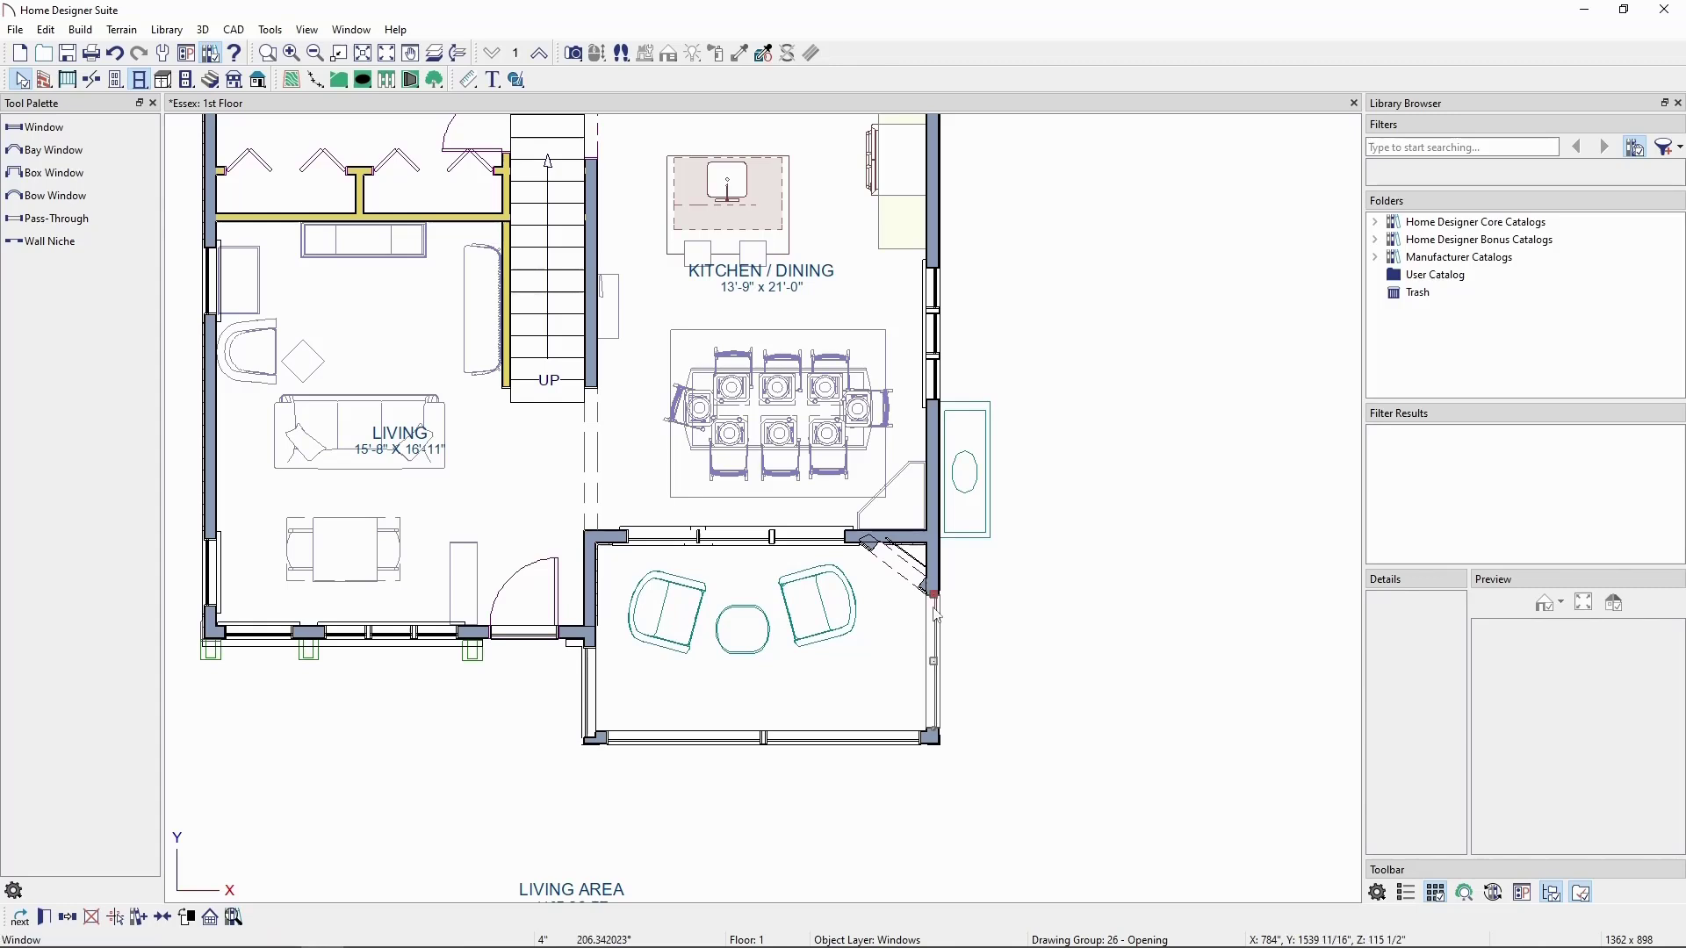
pyautogui.click(1001, 663)
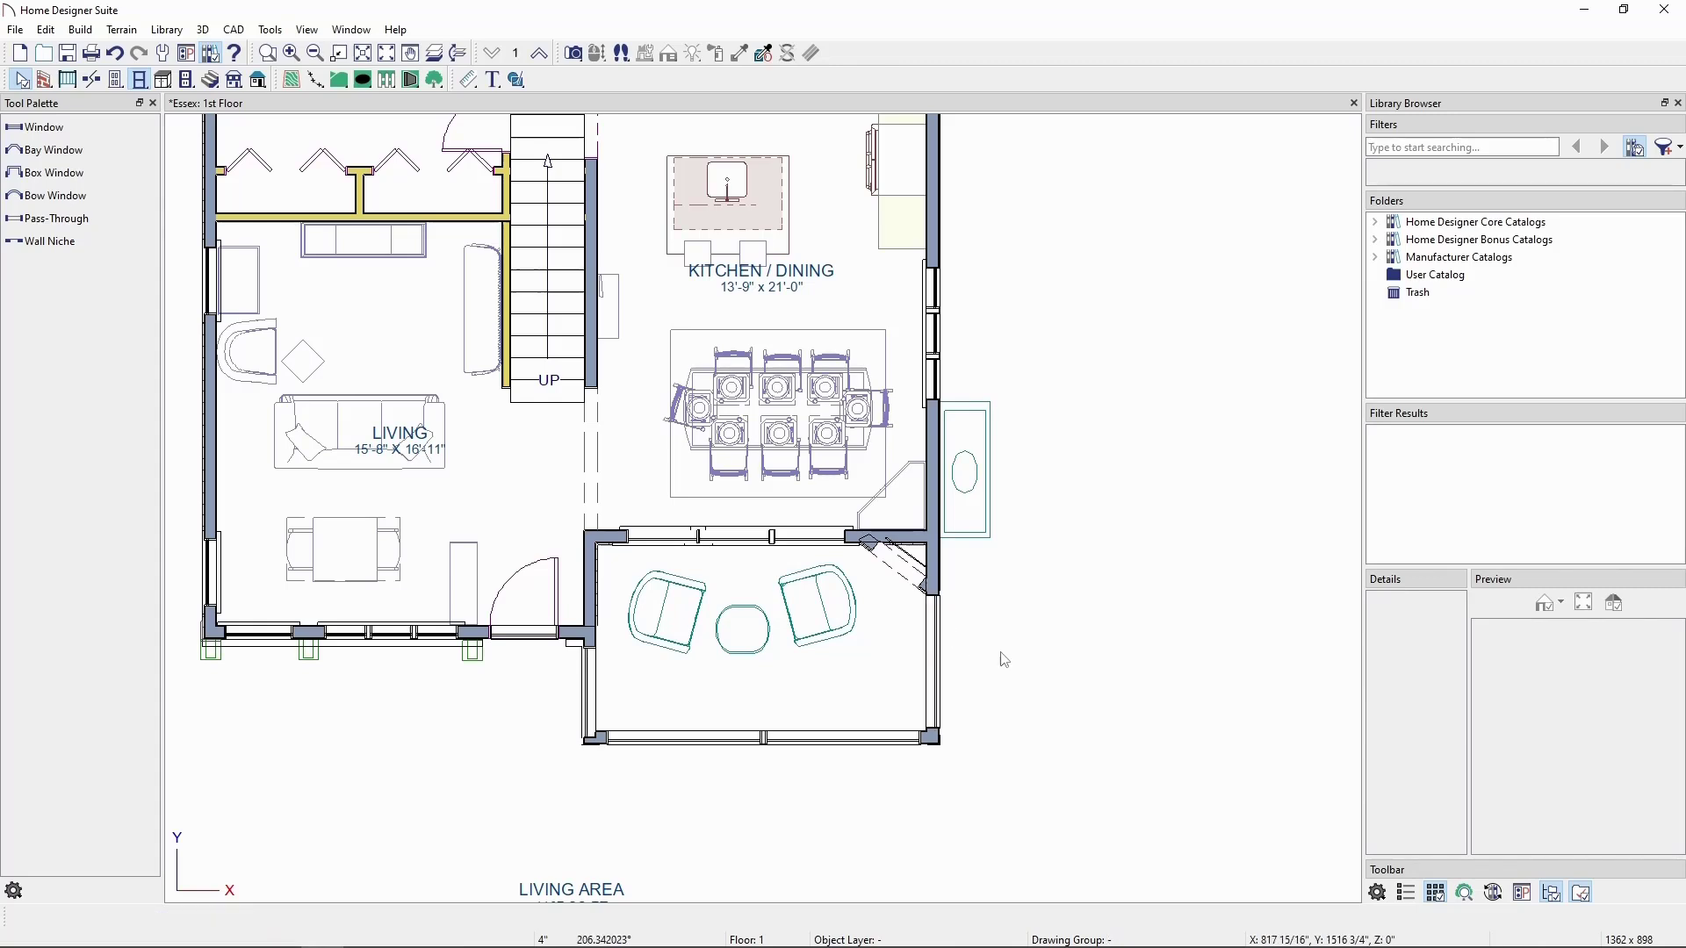
pyautogui.click(204, 29)
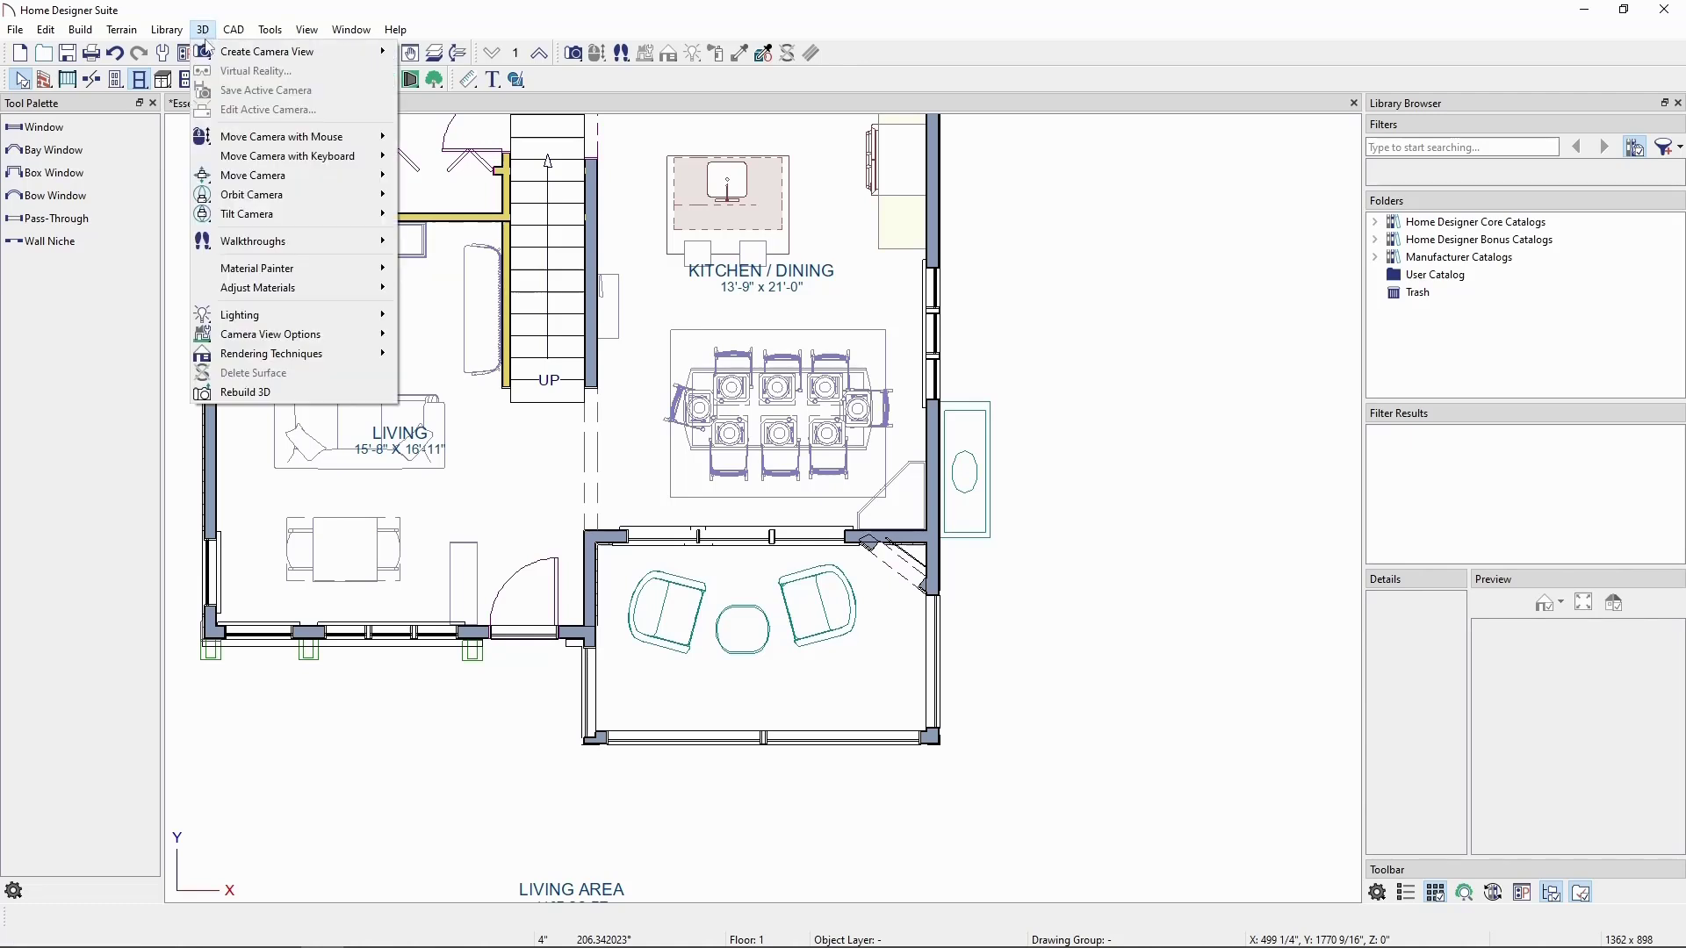
pyautogui.moveTo(267, 51)
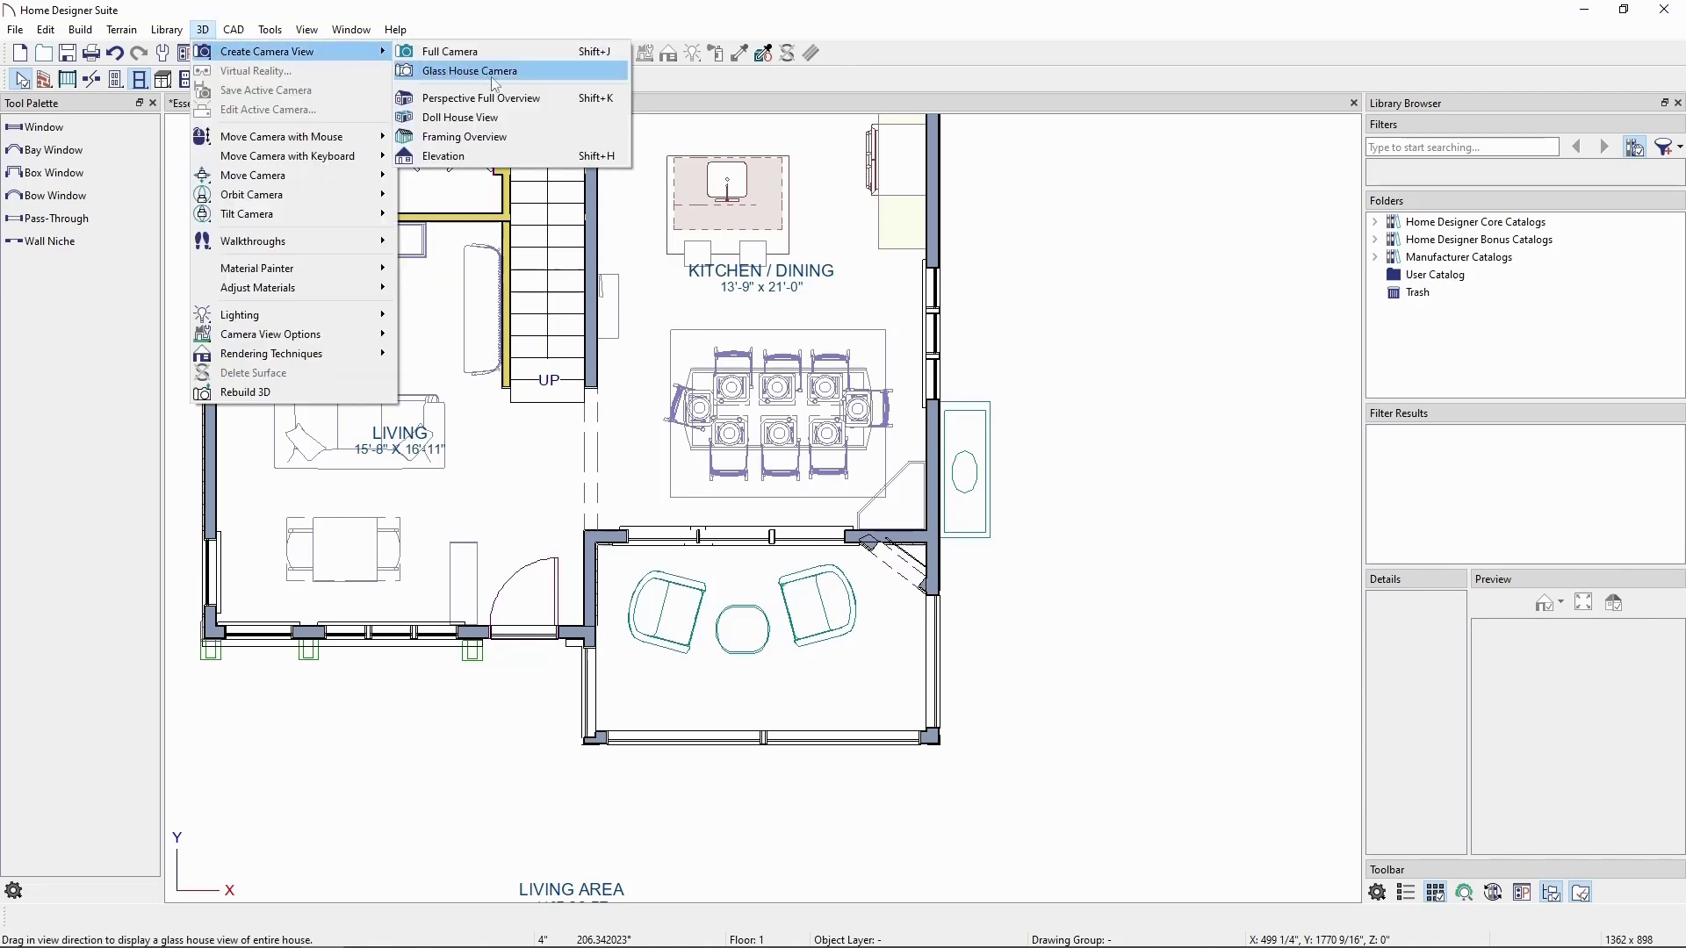
# - Create a Perspective Full Overview and orbit it to face the screened porch
pyautogui.click(505, 106)
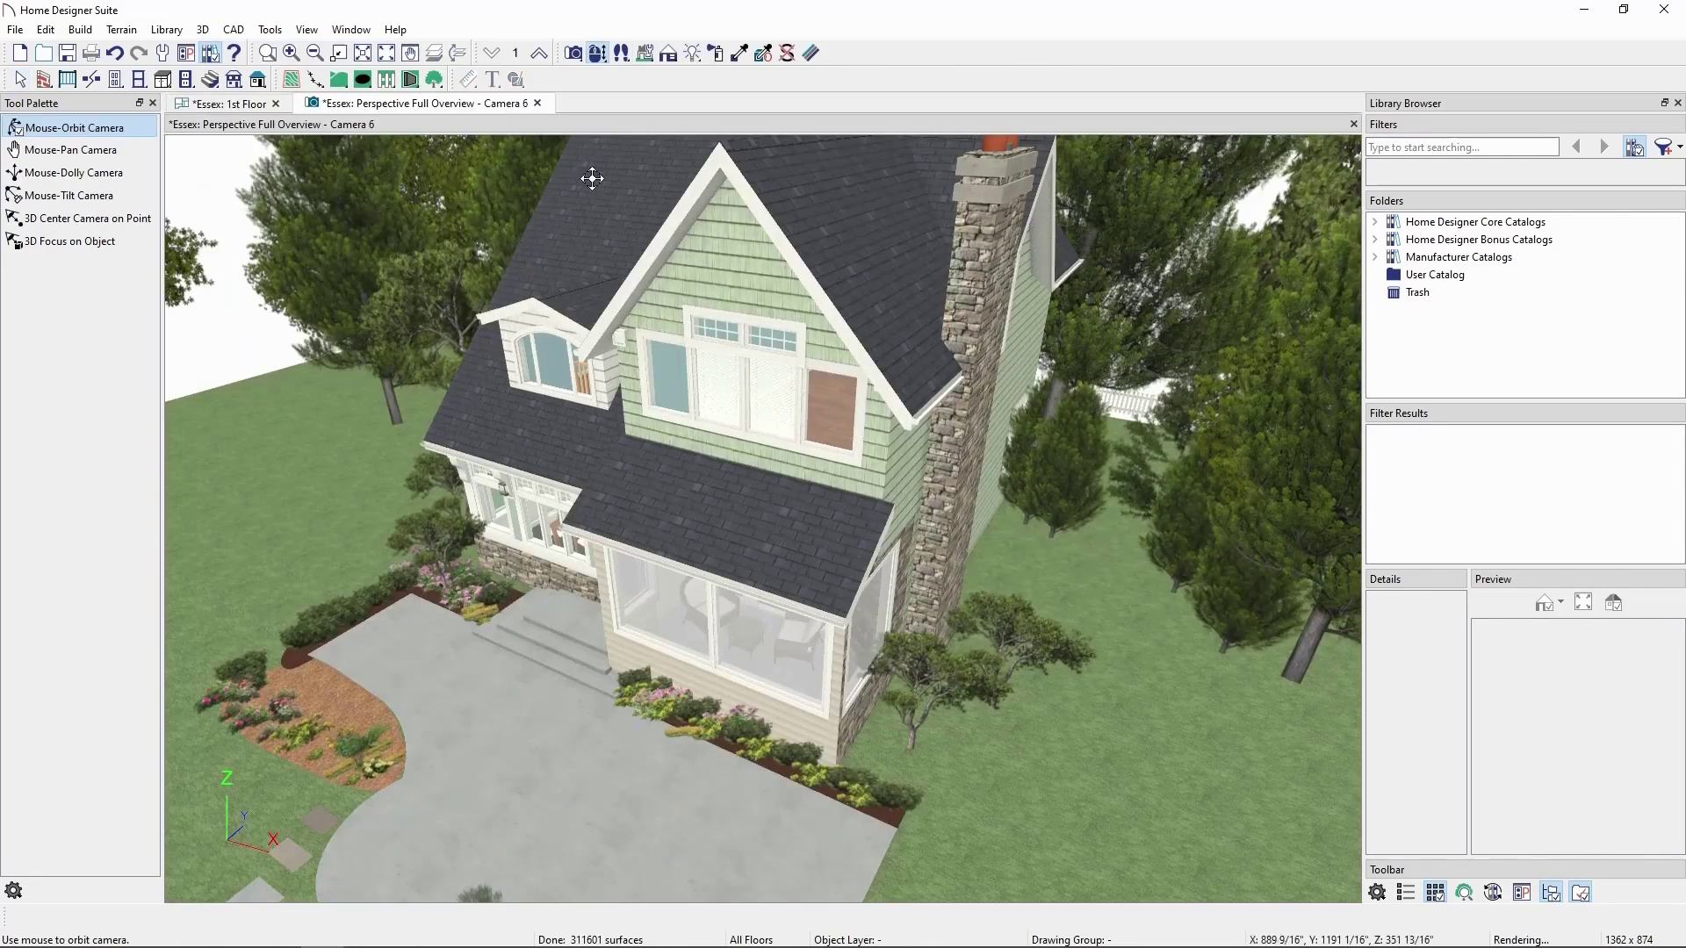
pyautogui.moveTo(747, 566); pyautogui.dragTo(716, 545)
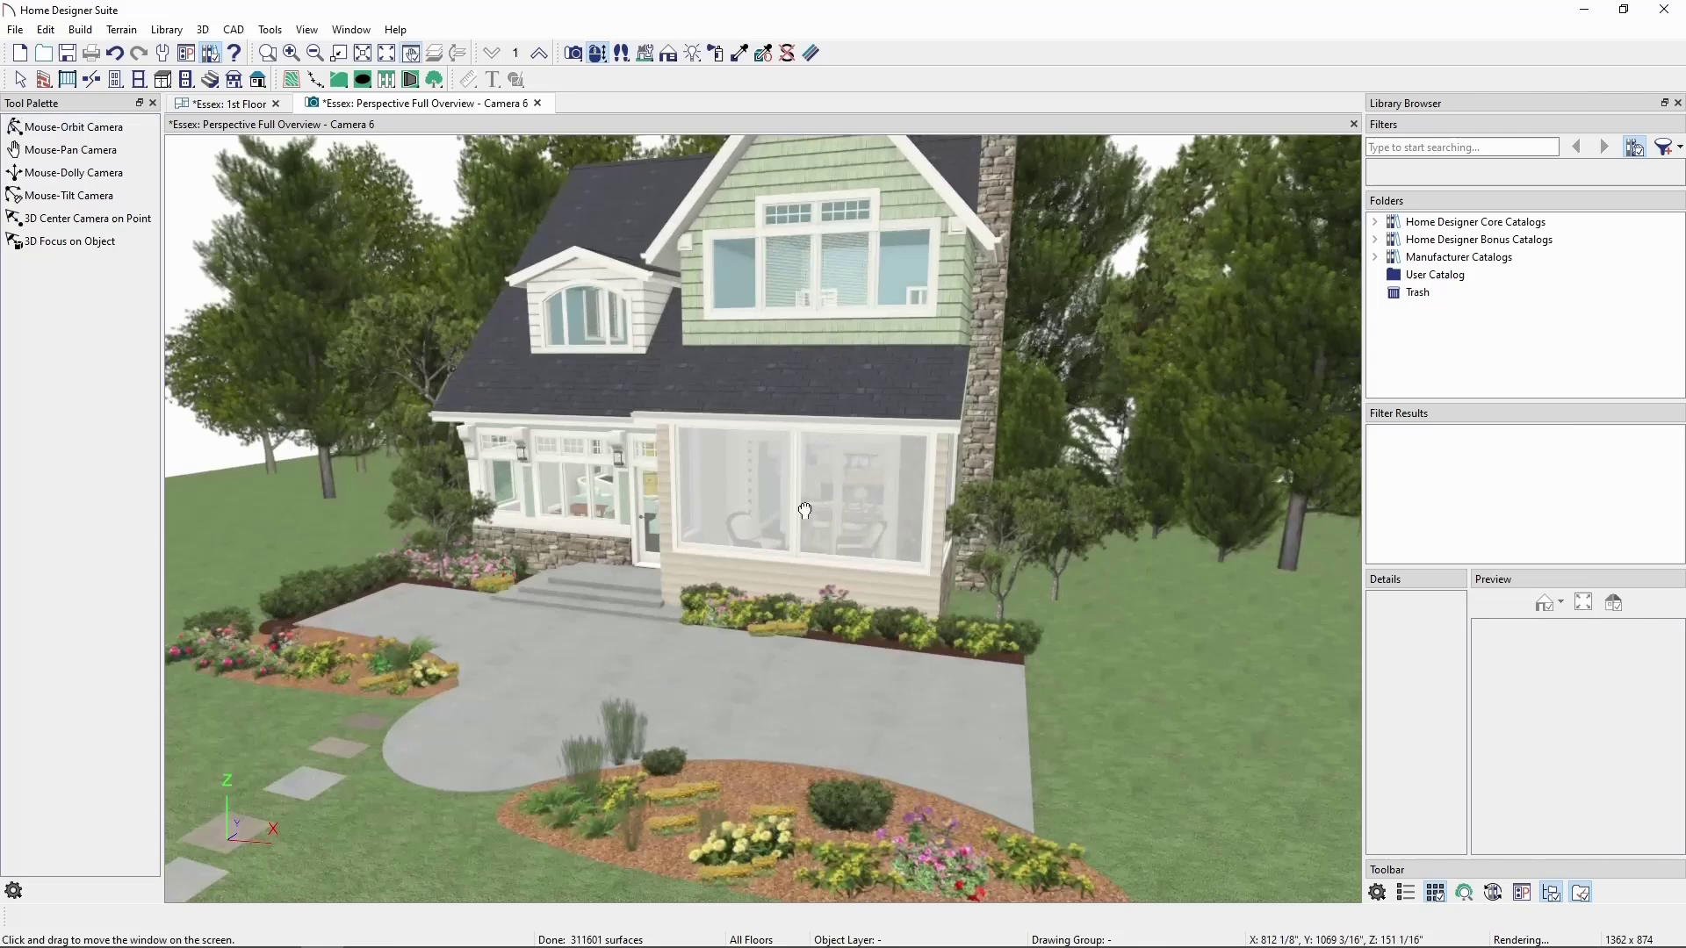
pyautogui.scroll(3, 717, 544)
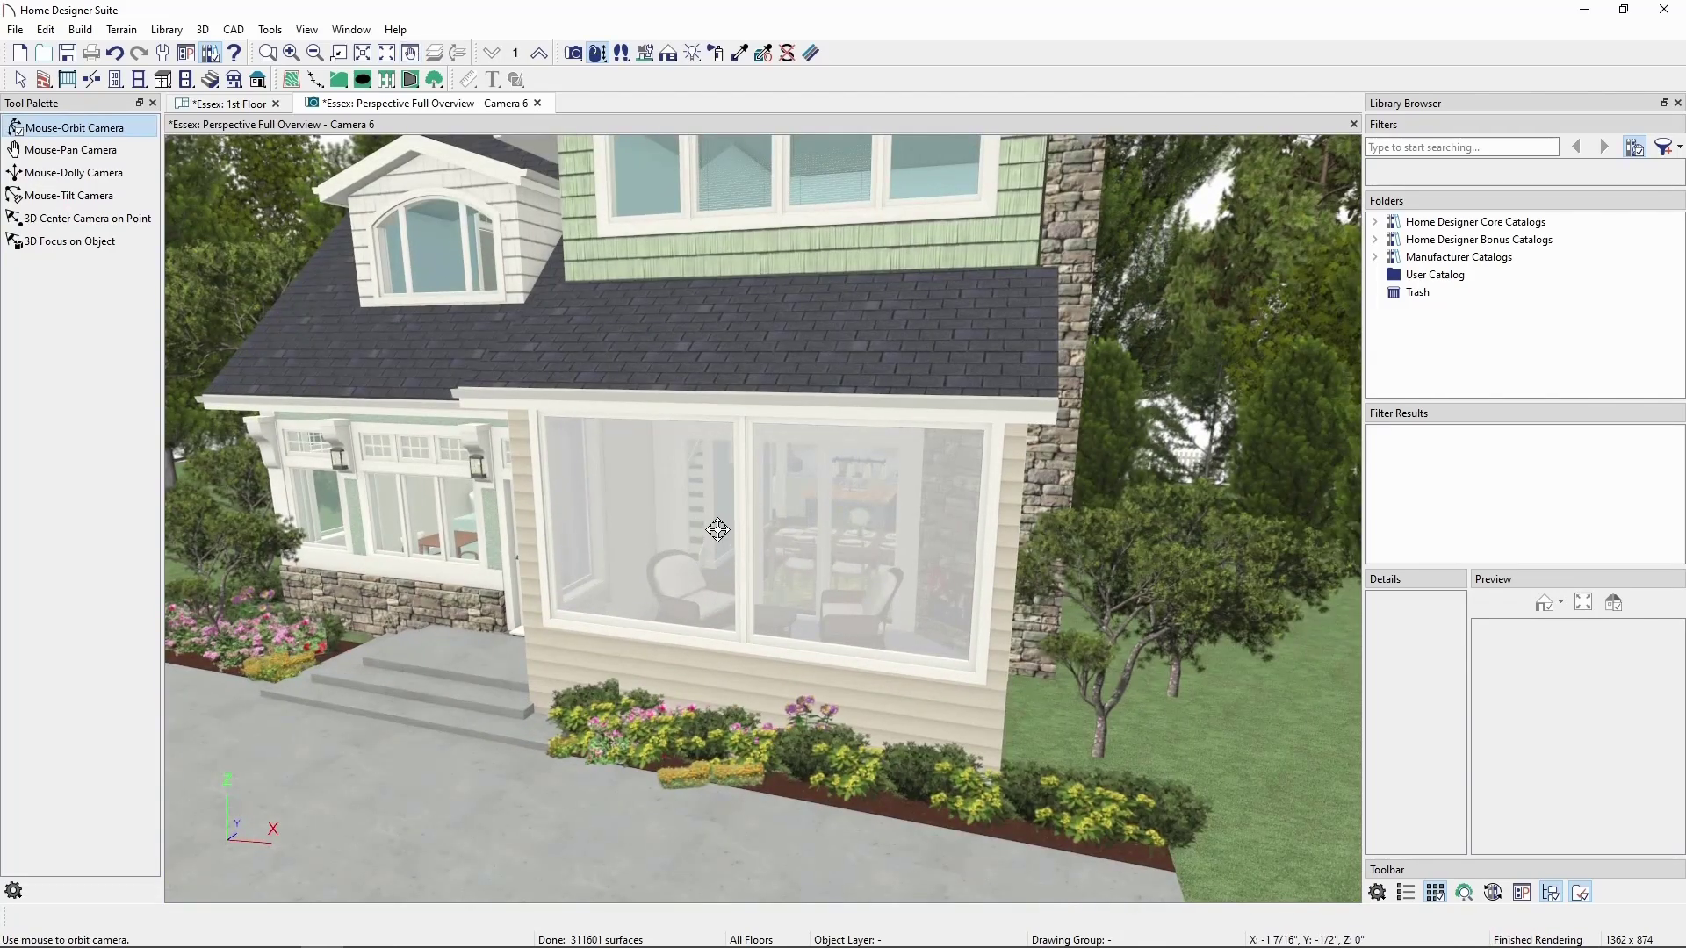
pyautogui.press('Escape')
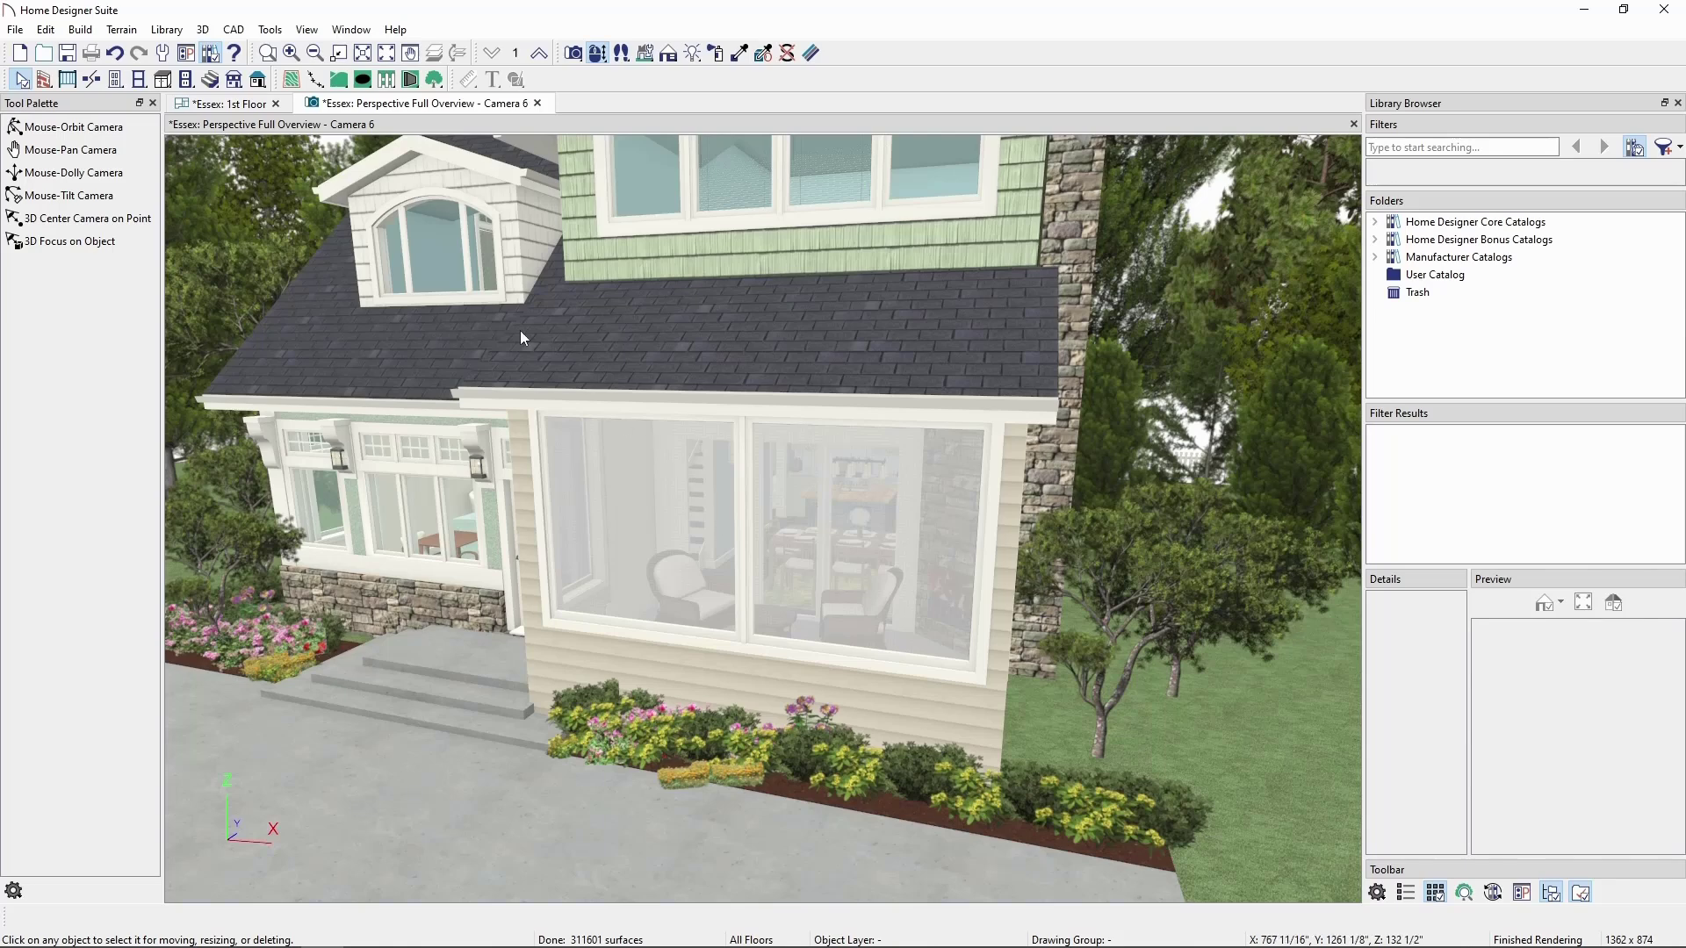
pyautogui.click(203, 29)
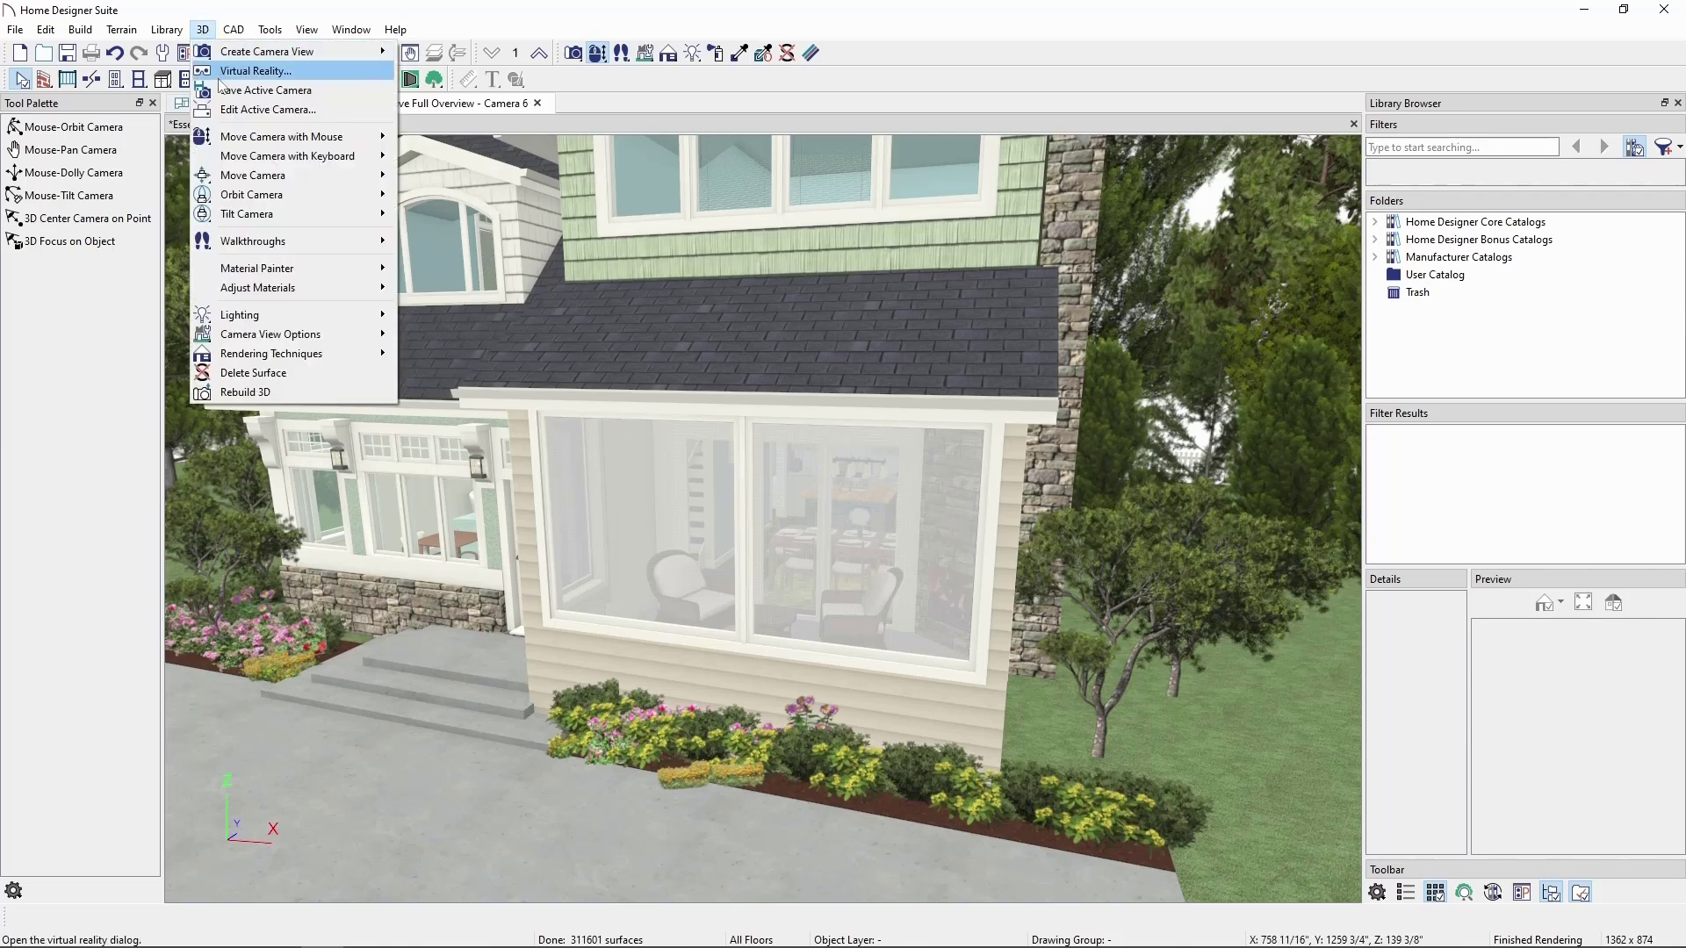
pyautogui.moveTo(257, 288)
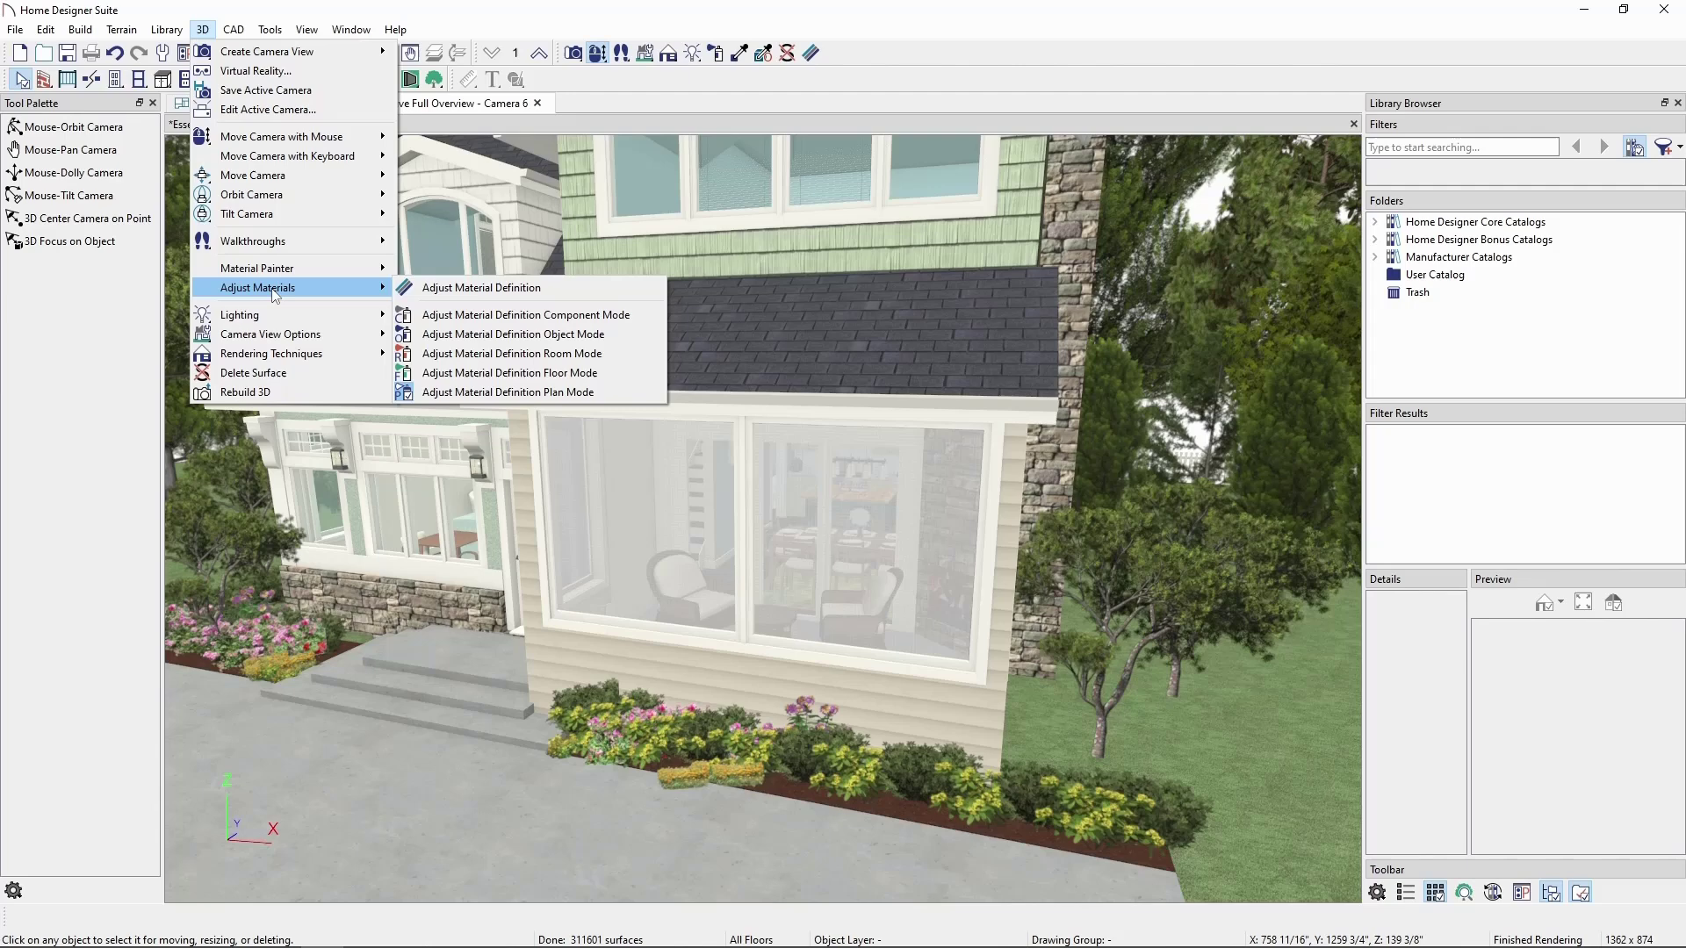
# - Edit the porch Screen material definition: 62% transparency, blended with a light colour
pyautogui.click(485, 292)
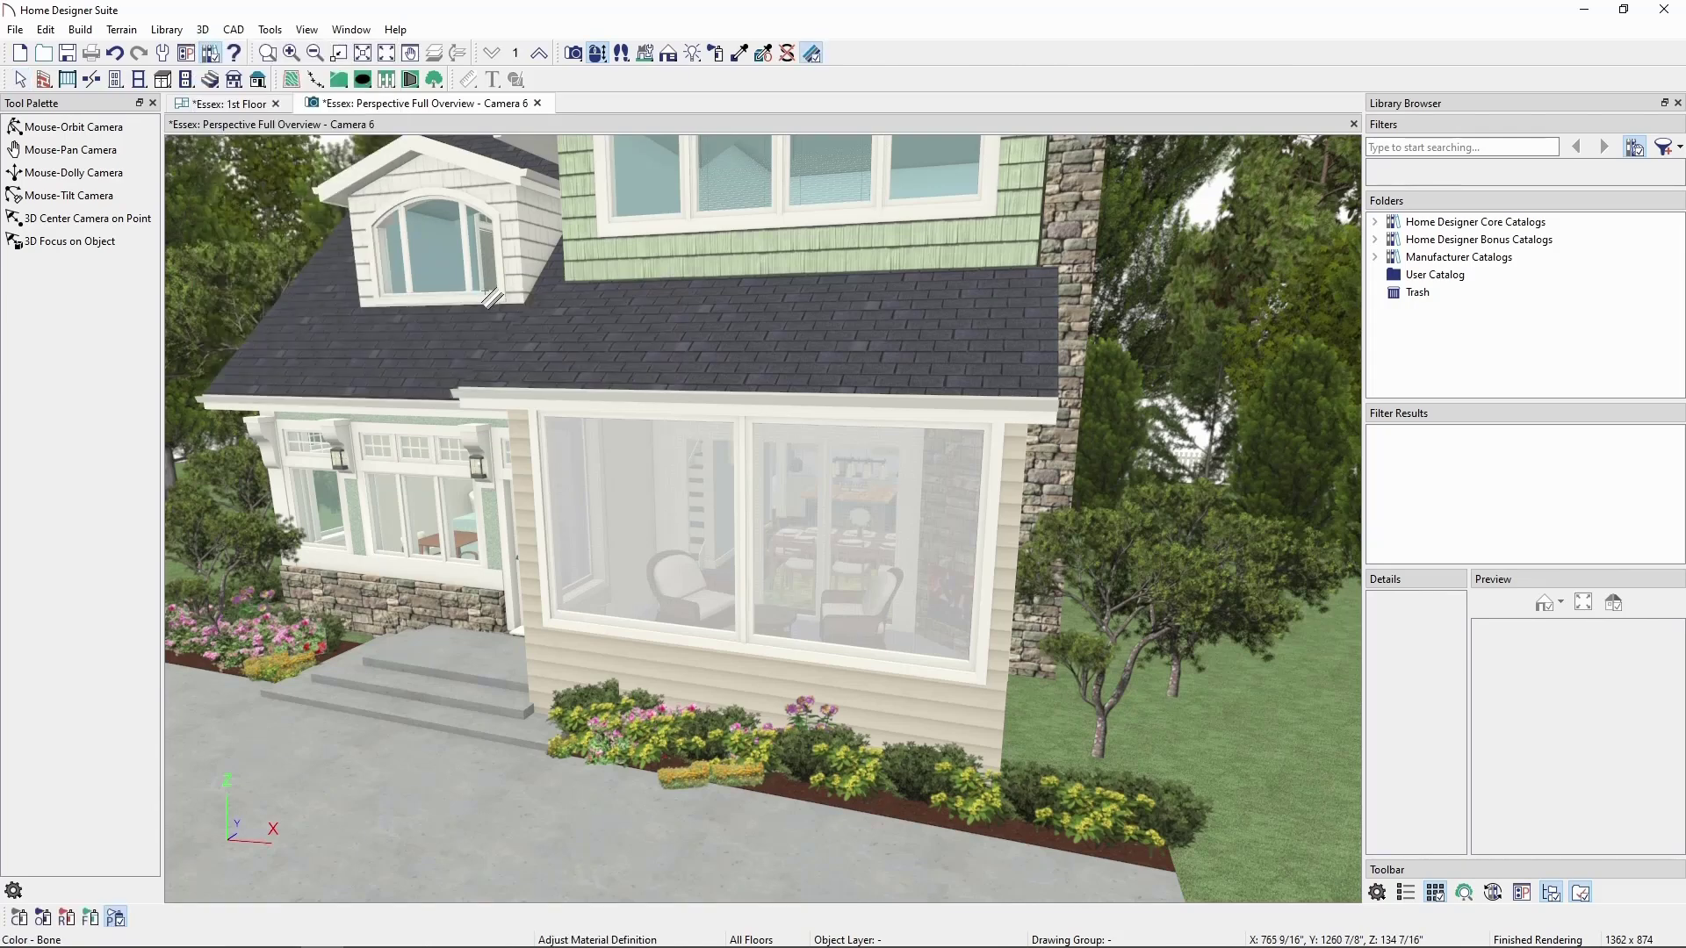
pyautogui.click(836, 532)
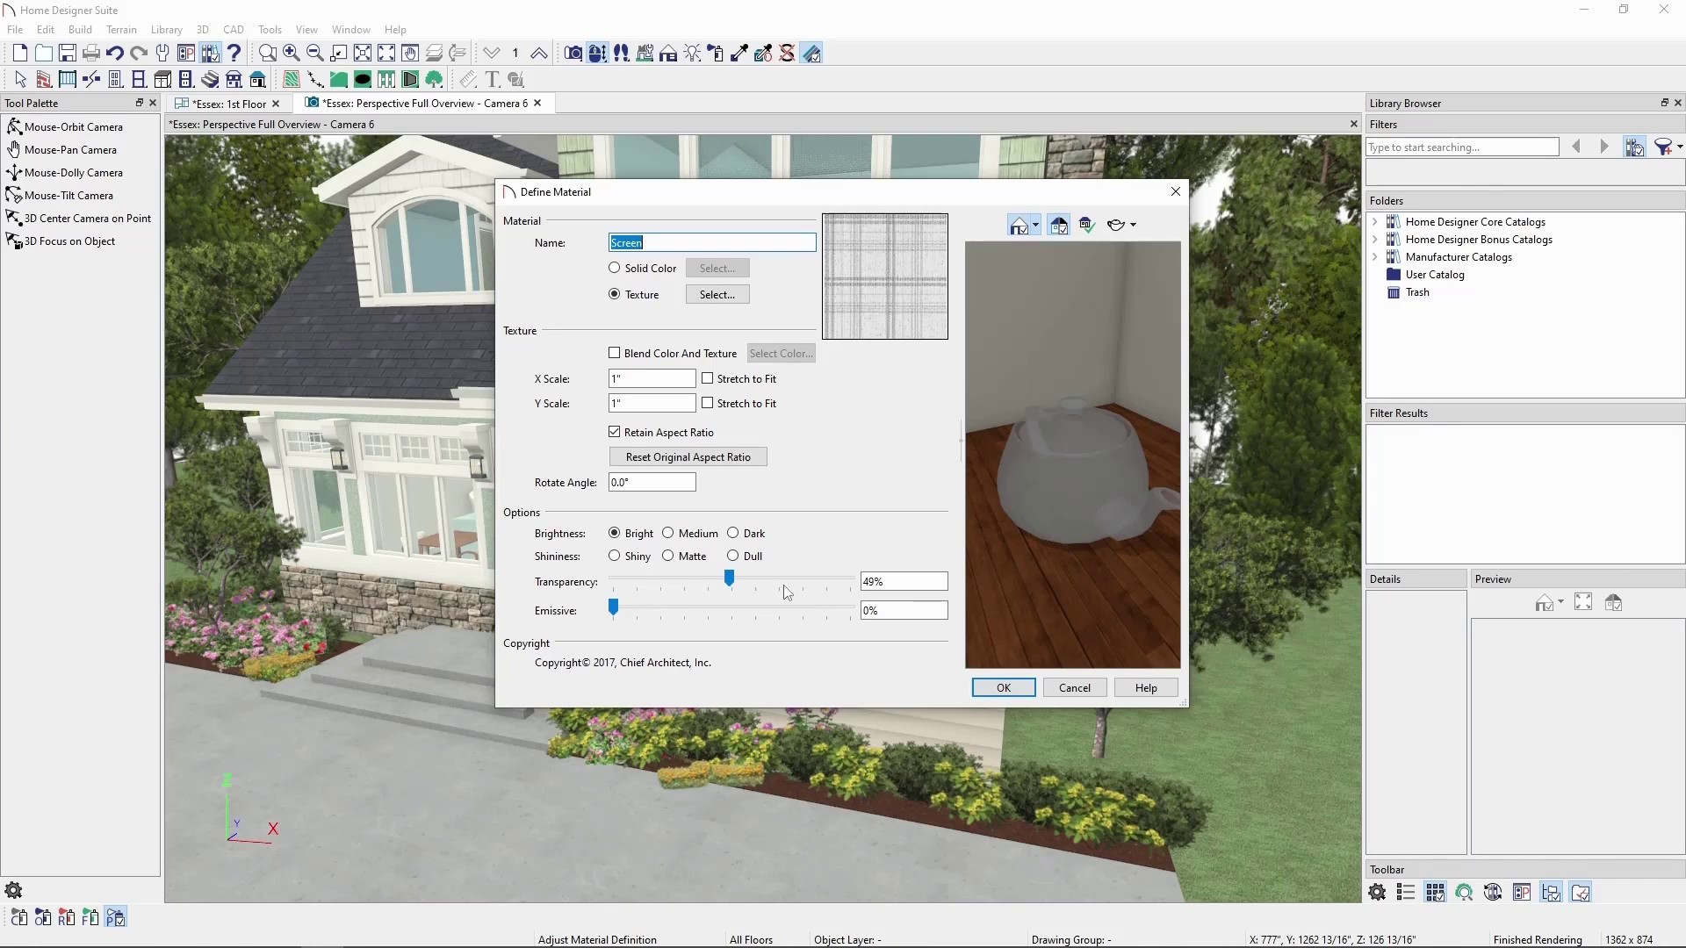
pyautogui.moveTo(728, 579); pyautogui.dragTo(759, 582)
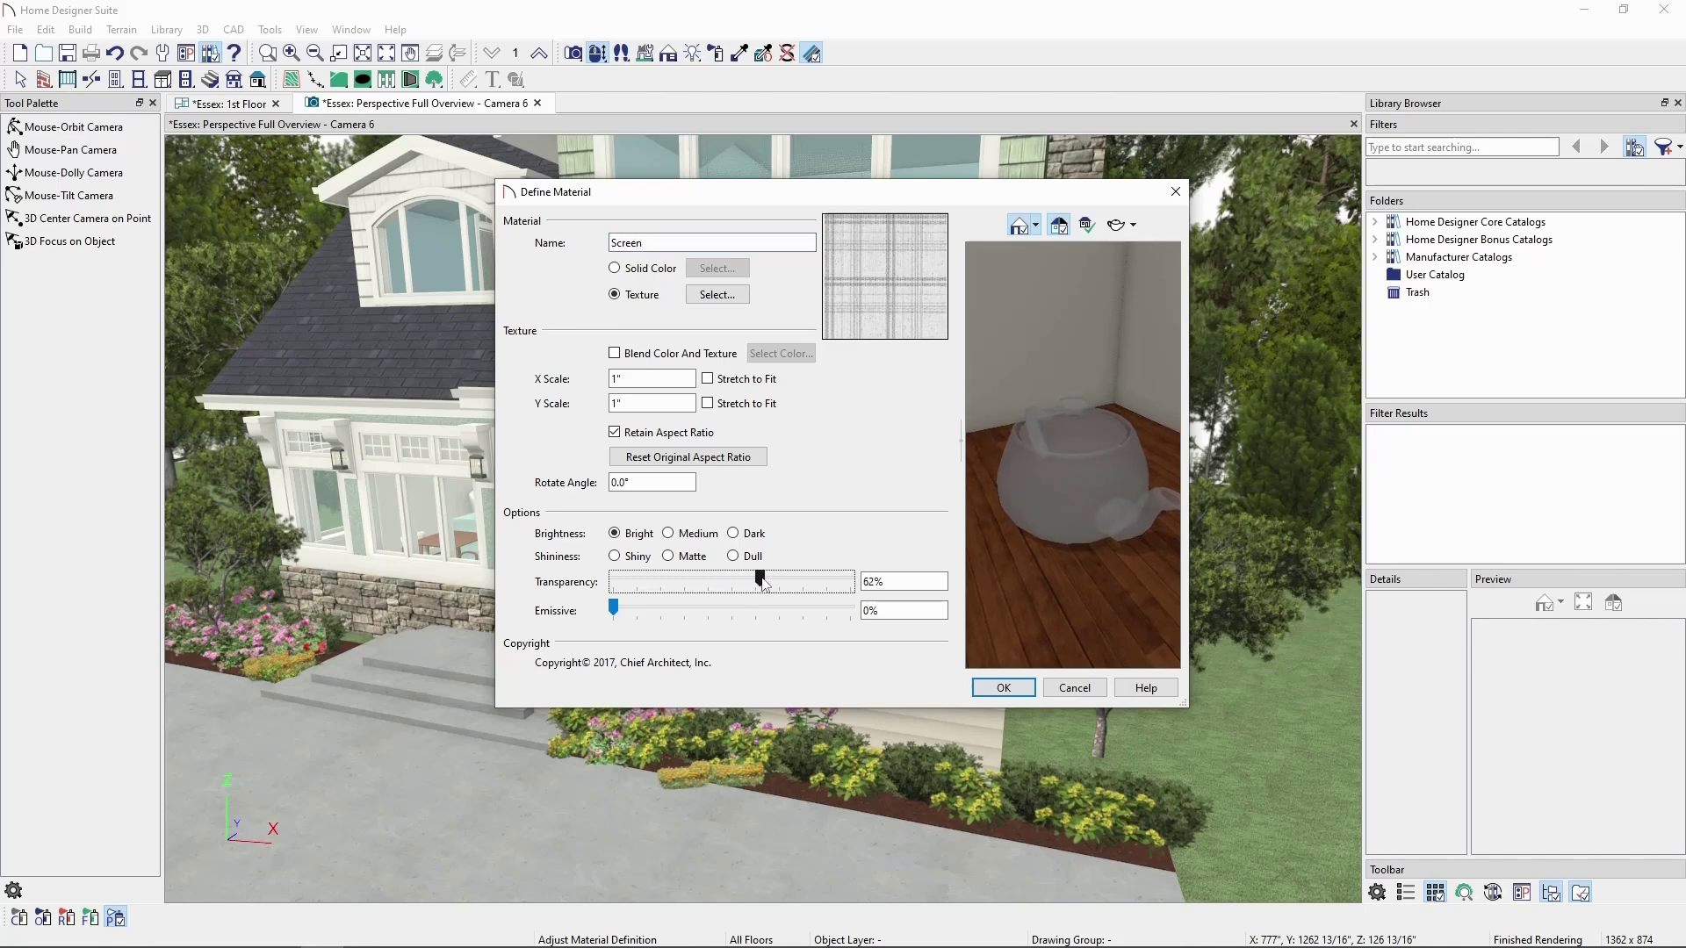
pyautogui.click(713, 355)
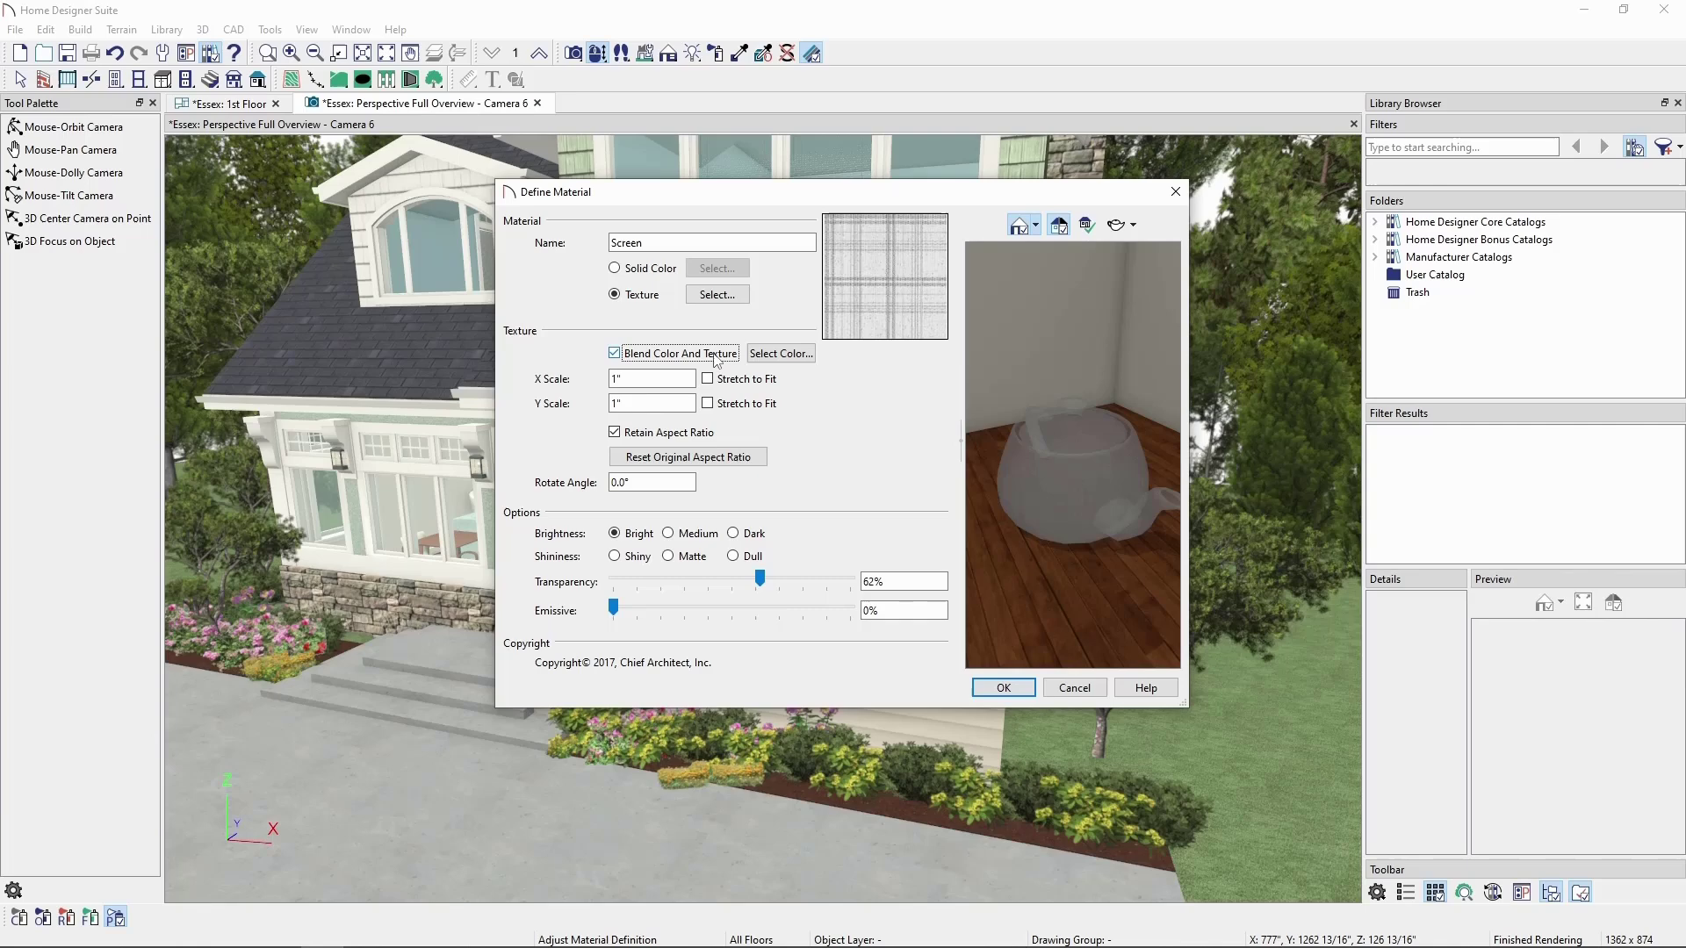
pyautogui.click(777, 355)
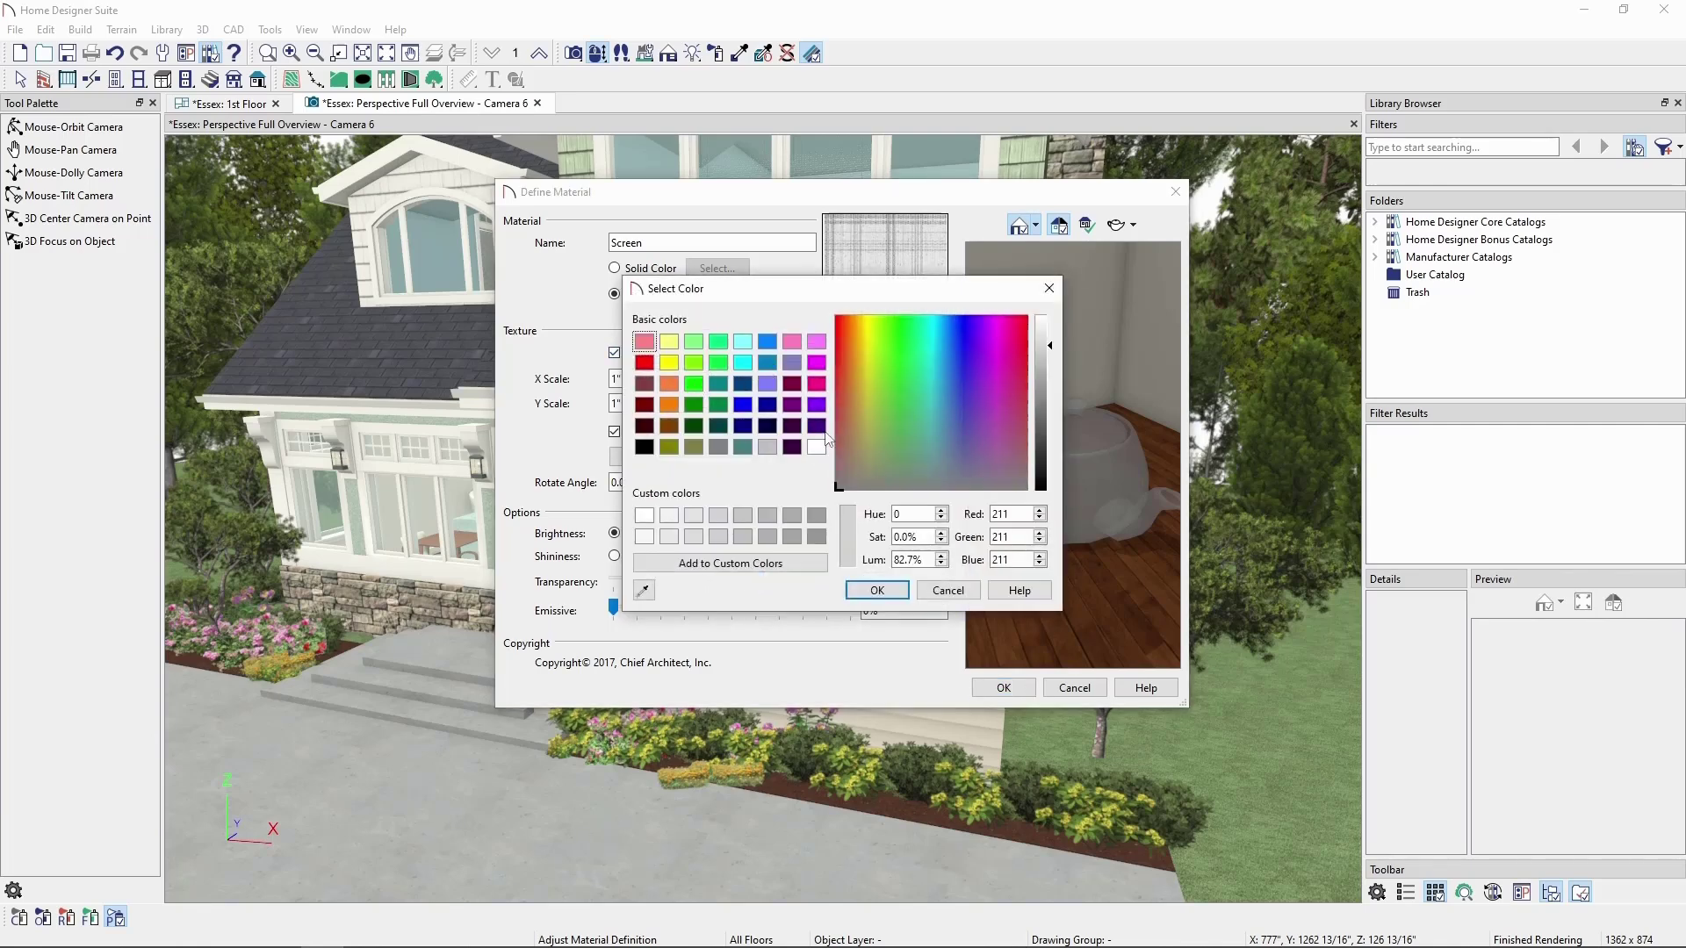
pyautogui.click(875, 590)
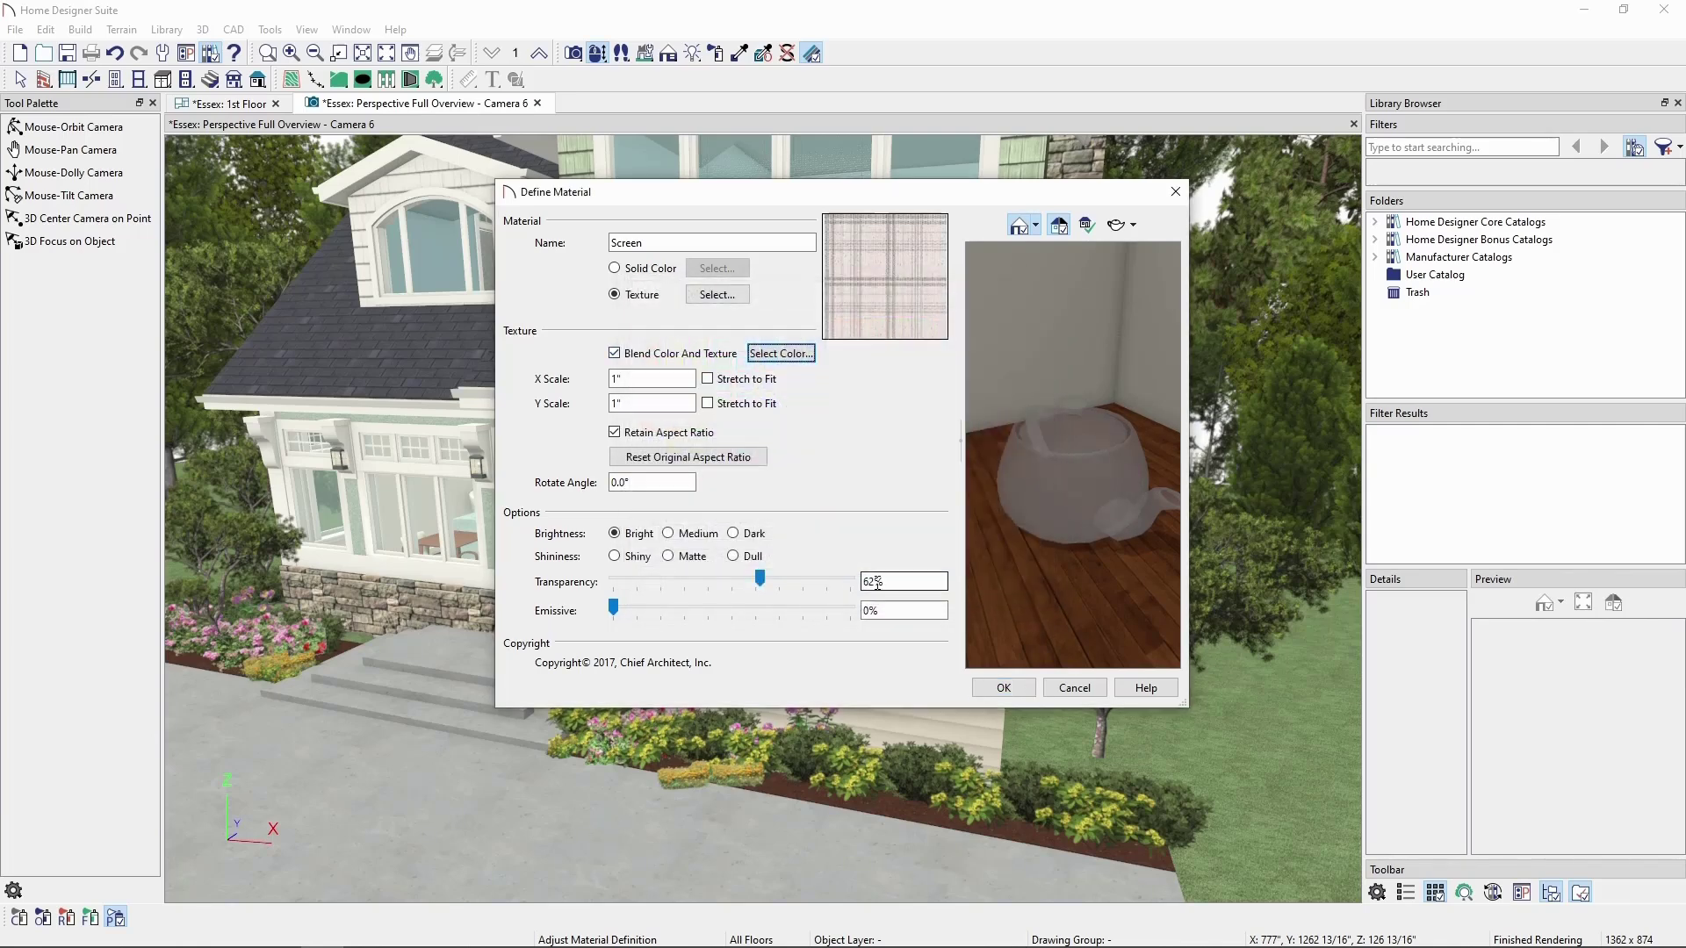
pyautogui.click(998, 690)
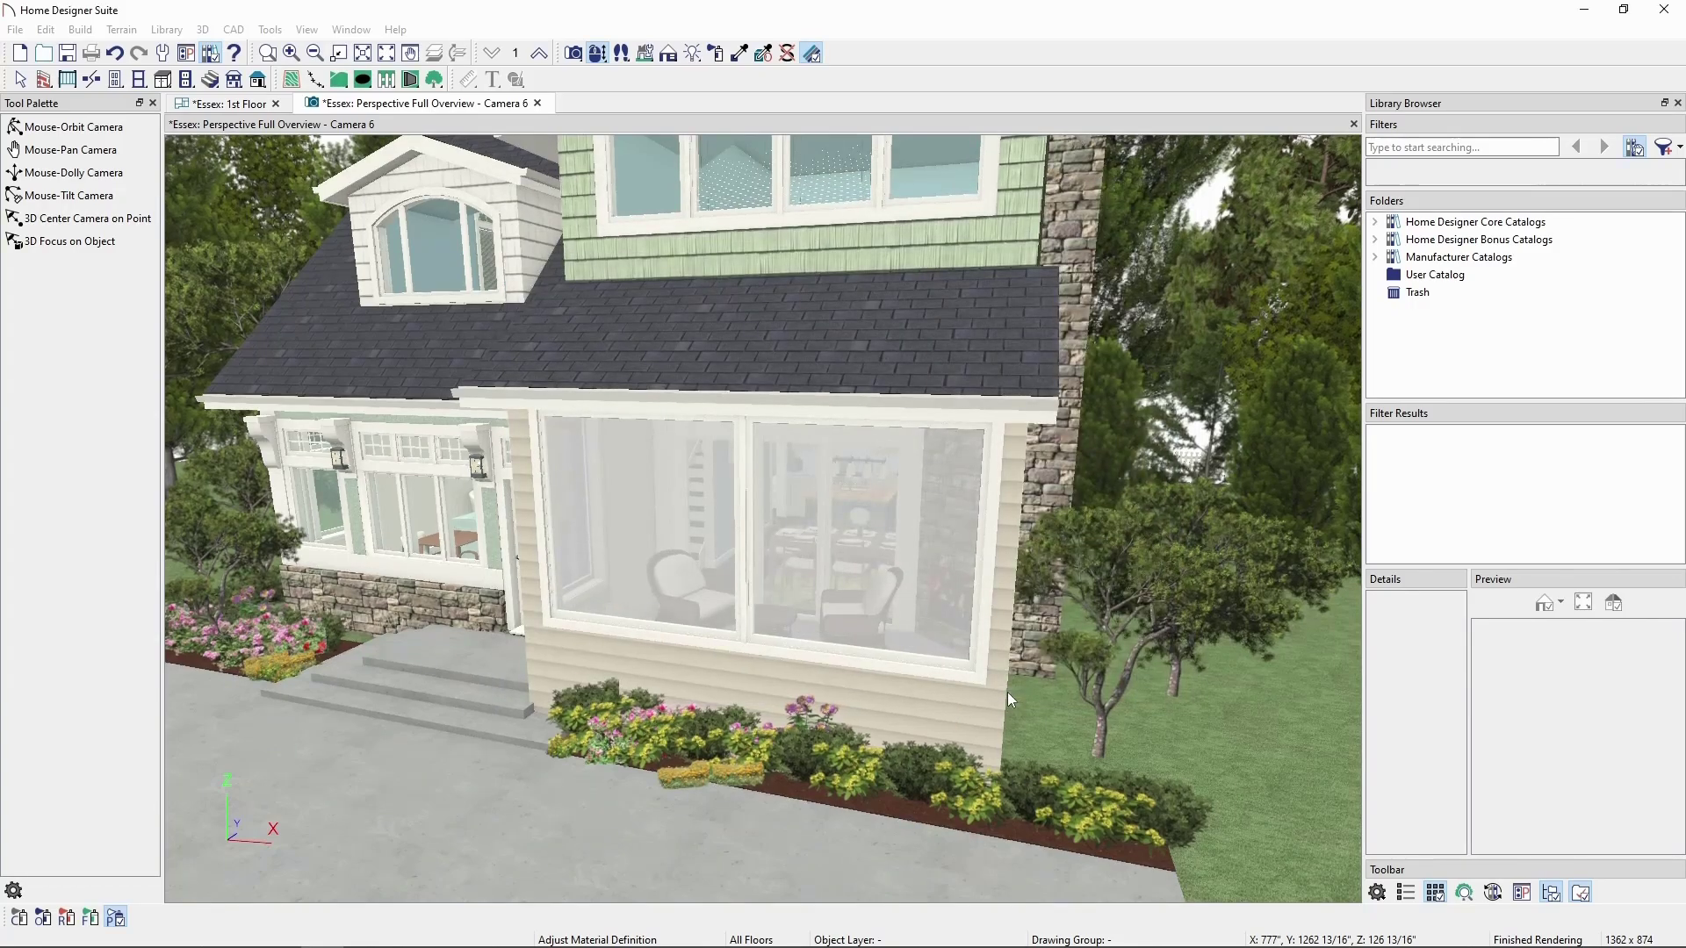